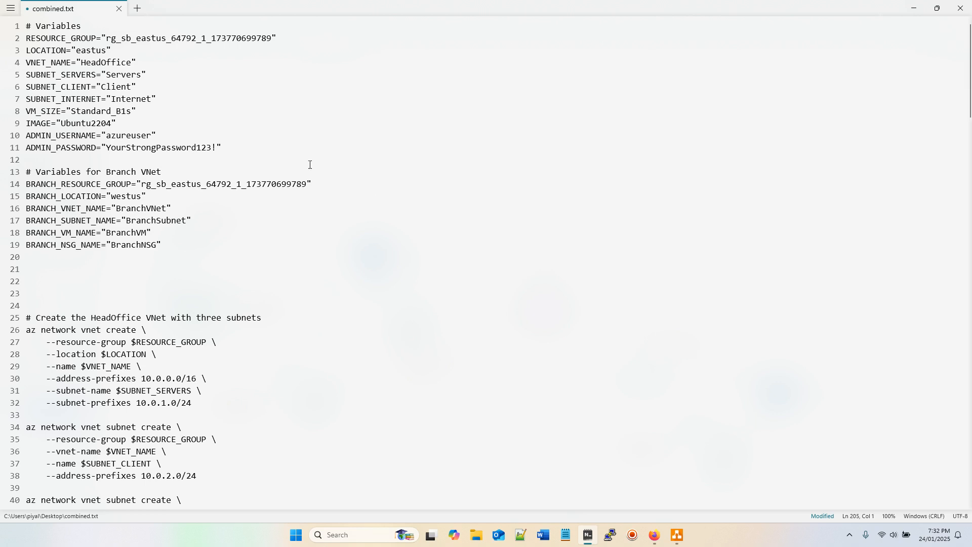
Step: Review the head office and branch variables in combined.txt and skim the whole deployment script
{"action": "left_click_drag", "start_coordinate": [27, 26], "coordinate": [218, 248]}
{"action": "left_click", "coordinate": [240, 255]}
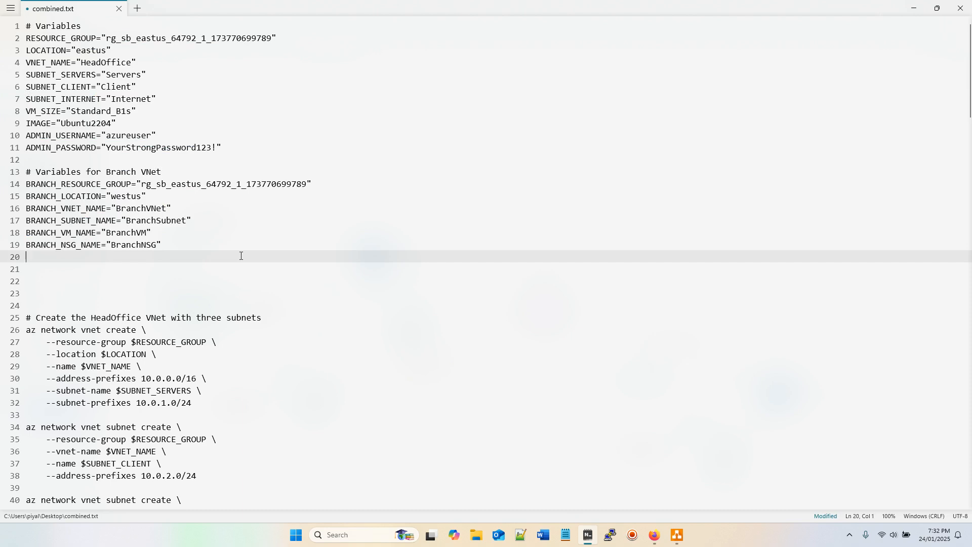
{"action": "scroll", "coordinate": [276, 255], "scroll_direction": "down", "scroll_amount": 6}
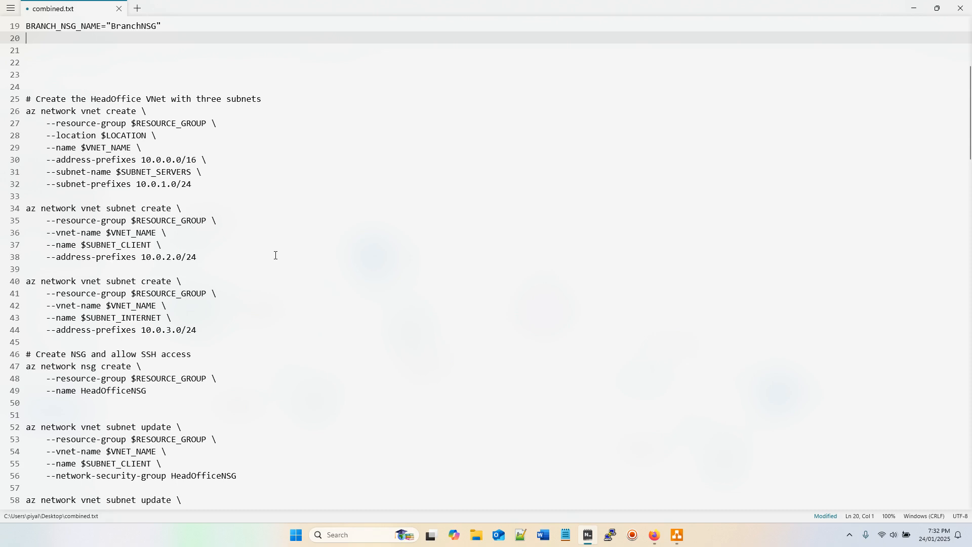
{"action": "scroll", "coordinate": [275, 255], "scroll_direction": "down", "scroll_amount": 6}
{"action": "scroll", "coordinate": [276, 255], "scroll_direction": "down", "scroll_amount": 12}
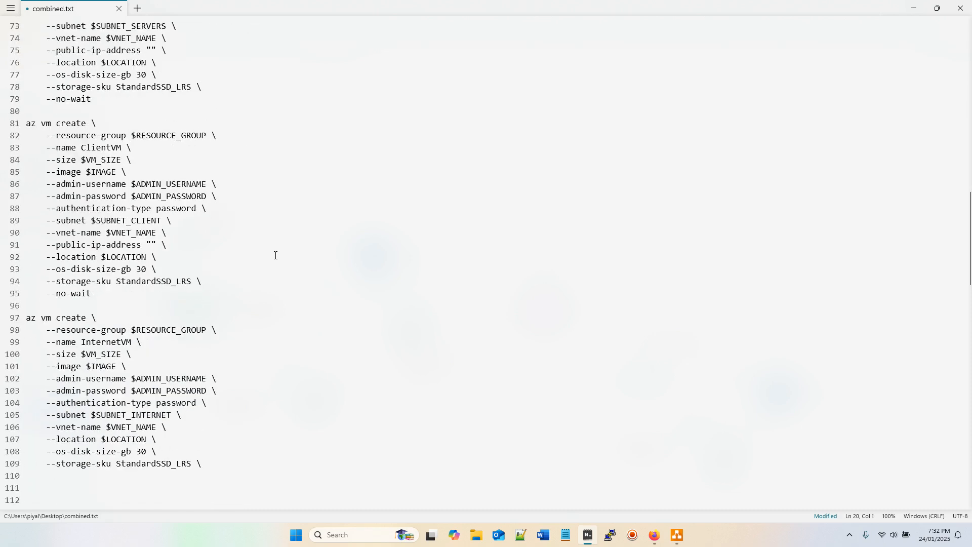
{"action": "scroll", "coordinate": [275, 255], "scroll_direction": "down", "scroll_amount": 2}
{"action": "scroll", "coordinate": [275, 255], "scroll_direction": "down", "scroll_amount": 14}
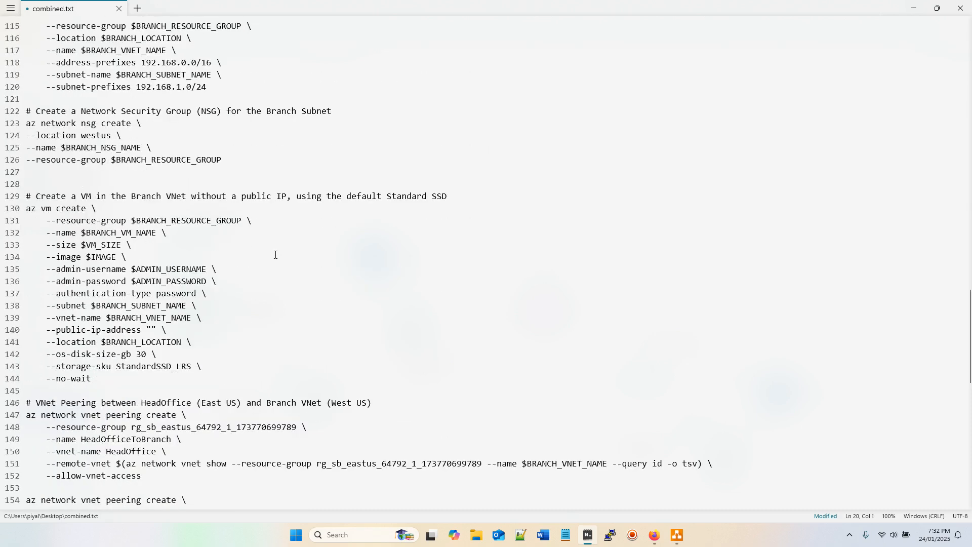
{"action": "scroll", "coordinate": [275, 255], "scroll_direction": "down", "scroll_amount": 15}
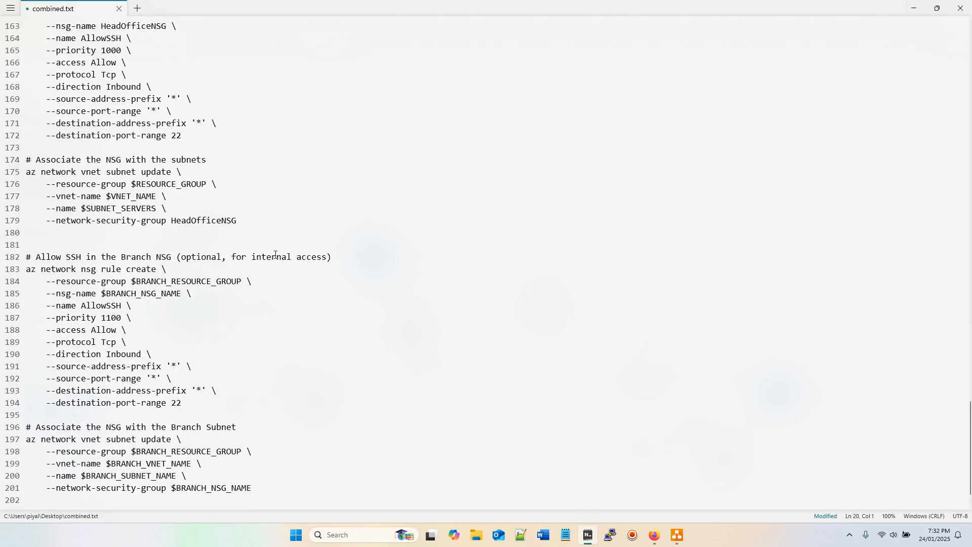
{"action": "scroll", "coordinate": [276, 255], "scroll_direction": "up", "scroll_amount": 20}
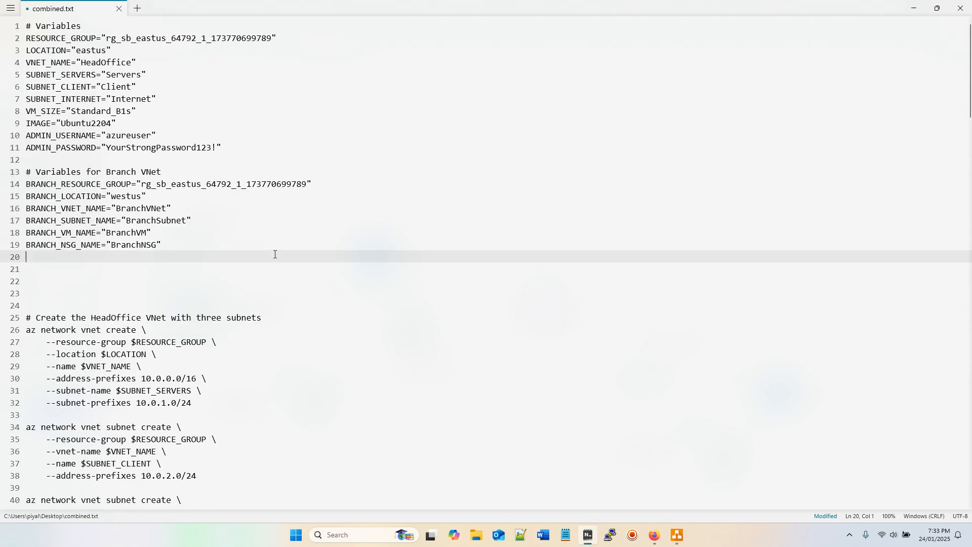
{"action": "scroll", "coordinate": [275, 255], "scroll_direction": "down", "scroll_amount": 2}
{"action": "scroll", "coordinate": [275, 255], "scroll_direction": "up", "scroll_amount": 2}
Step: Examine the commands that create the HeadOffice VNet, its Servers, Client and Internet subnets, and the HeadOfficeNSG security group
{"action": "scroll", "coordinate": [261, 257], "scroll_direction": "down", "scroll_amount": 6}
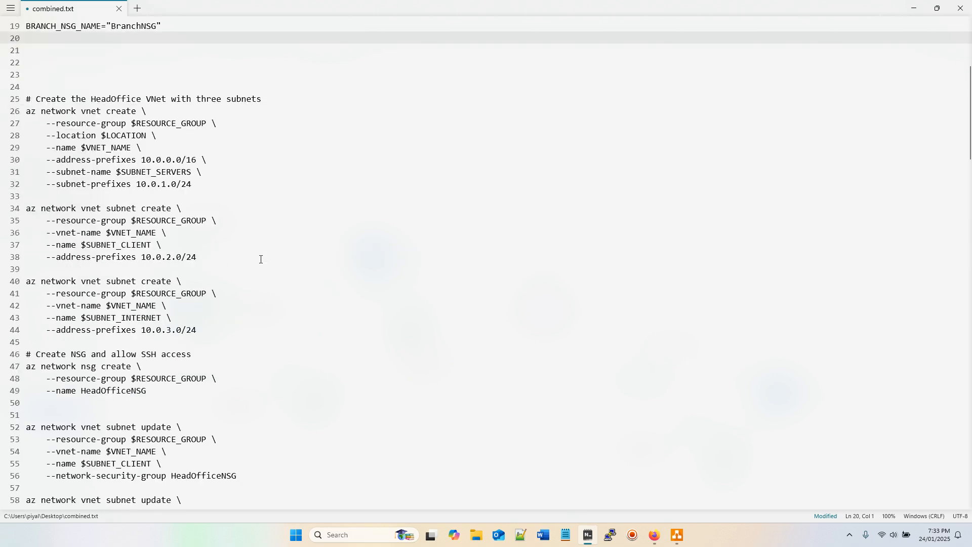
{"action": "left_click_drag", "start_coordinate": [26, 99], "coordinate": [253, 182]}
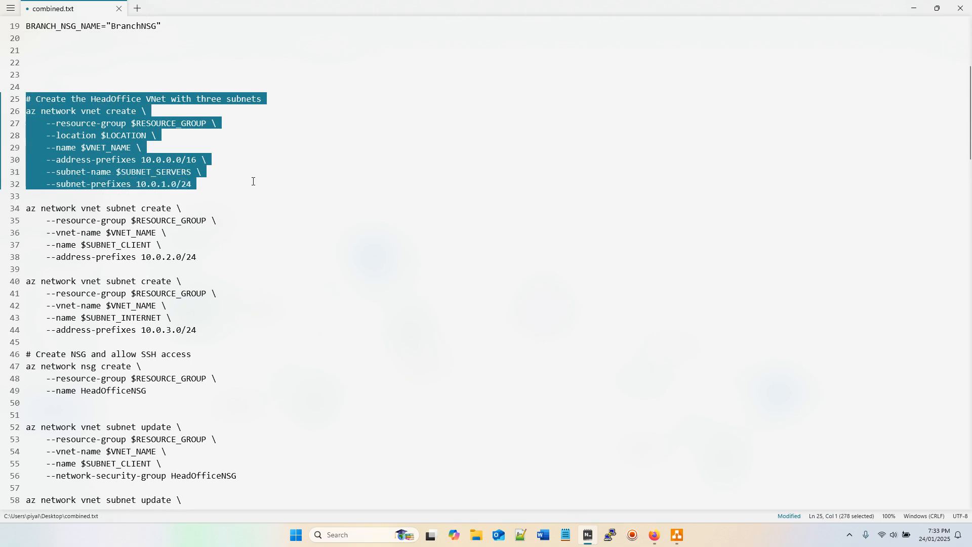
{"action": "left_click", "coordinate": [286, 183]}
{"action": "scroll", "coordinate": [279, 253], "scroll_direction": "down", "scroll_amount": 2}
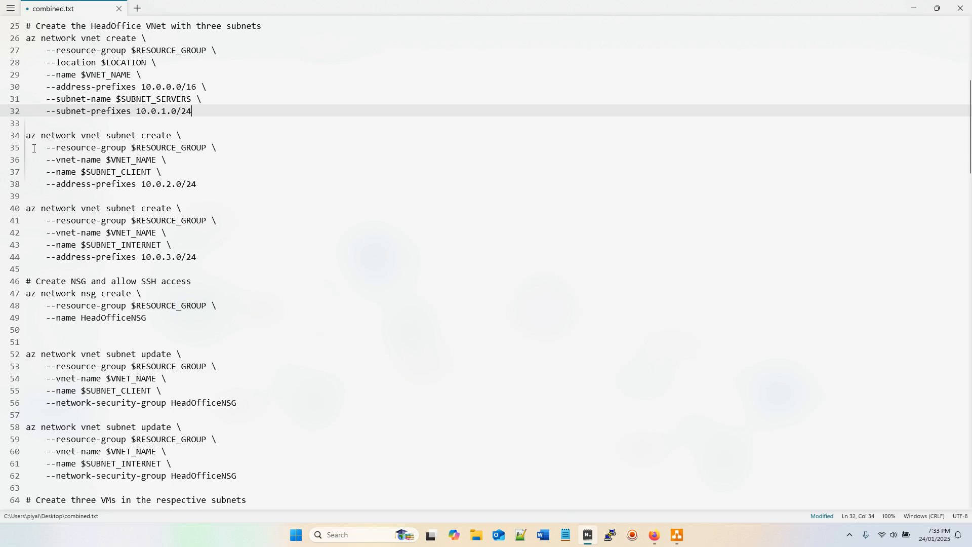
{"action": "left_click_drag", "start_coordinate": [26, 136], "coordinate": [219, 188]}
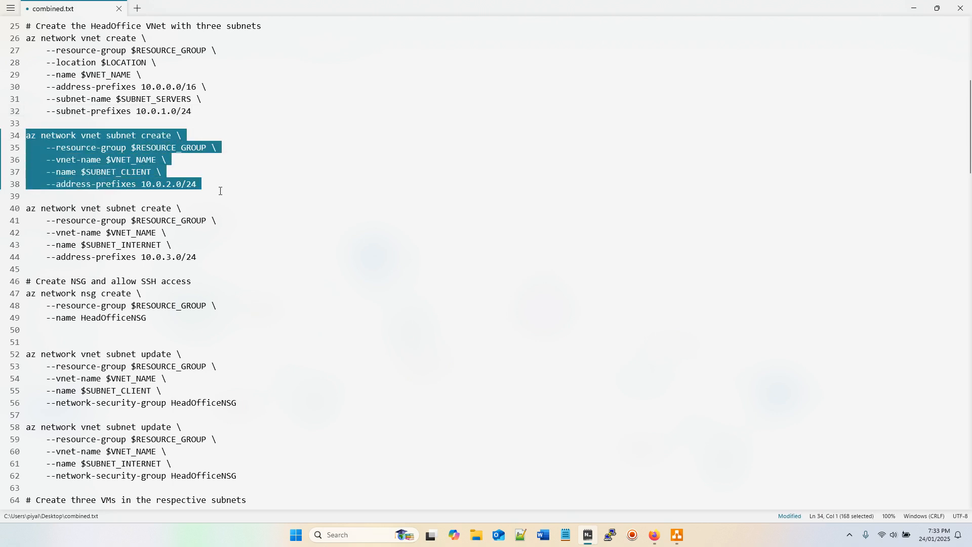
{"action": "left_click_drag", "start_coordinate": [31, 209], "coordinate": [221, 249]}
{"action": "scroll", "coordinate": [281, 234], "scroll_direction": "down", "scroll_amount": 4}
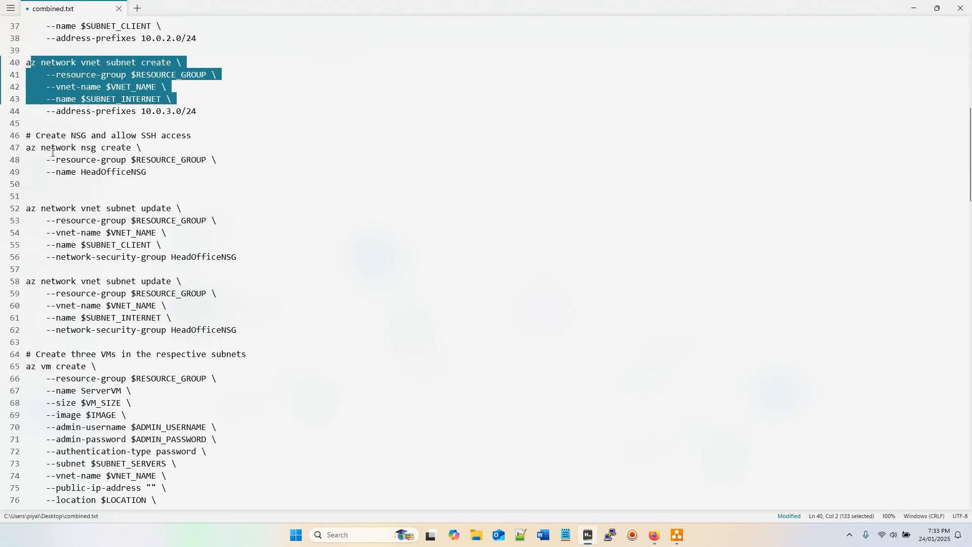
{"action": "left_click_drag", "start_coordinate": [26, 135], "coordinate": [152, 175]}
{"action": "left_click", "coordinate": [242, 175]}
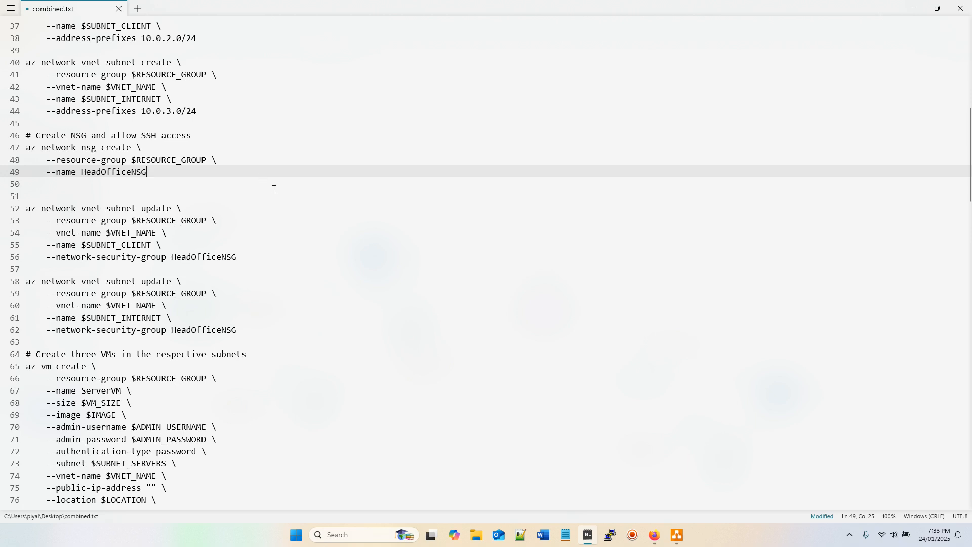
Step: Examine the subnet update commands that associate HeadOfficeNSG with the Client and Internet subnets
{"action": "scroll", "coordinate": [273, 189], "scroll_direction": "down", "scroll_amount": 2}
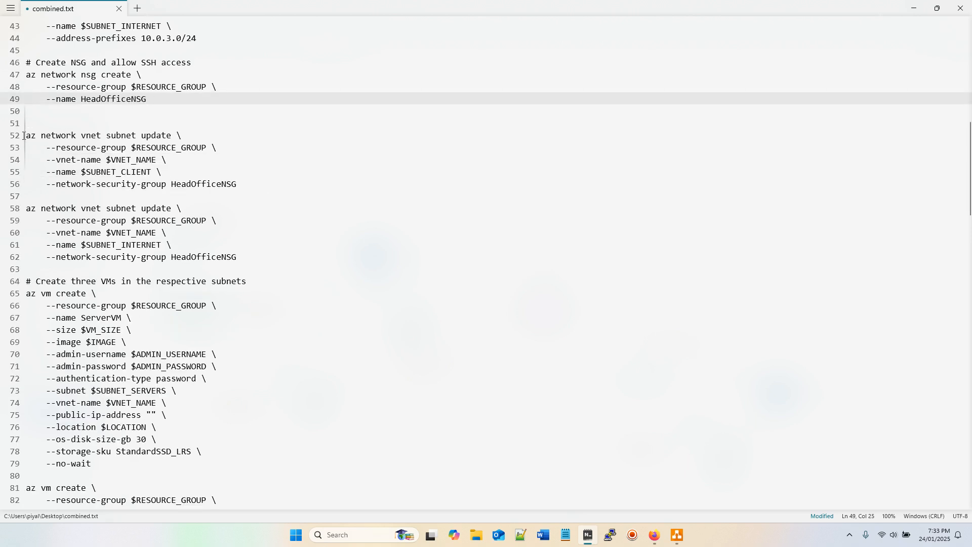
{"action": "left_click_drag", "start_coordinate": [26, 135], "coordinate": [27, 159]}
{"action": "double_click", "coordinate": [211, 165]}
{"action": "left_click", "coordinate": [277, 172]}
{"action": "double_click", "coordinate": [242, 187]}
{"action": "left_click", "coordinate": [27, 137]}
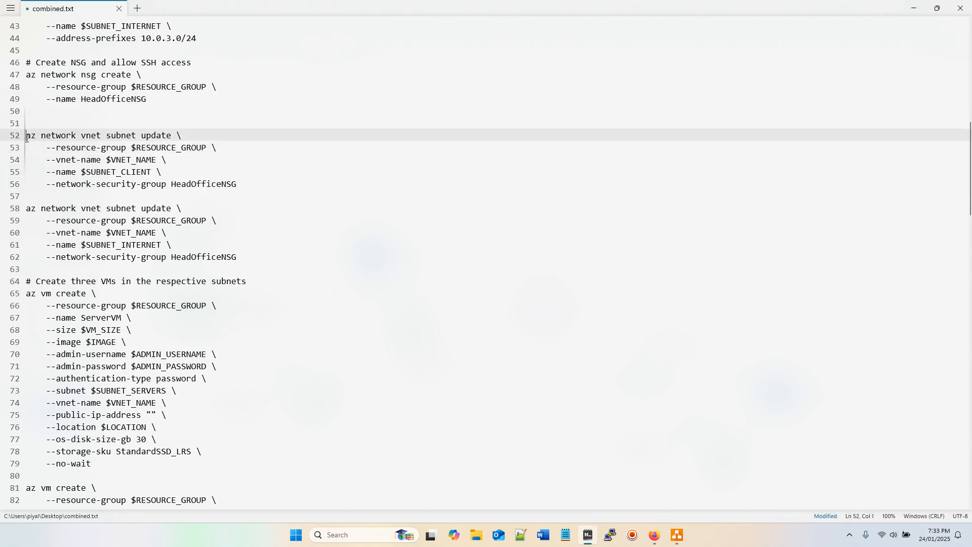
{"action": "double_click", "coordinate": [283, 162]}
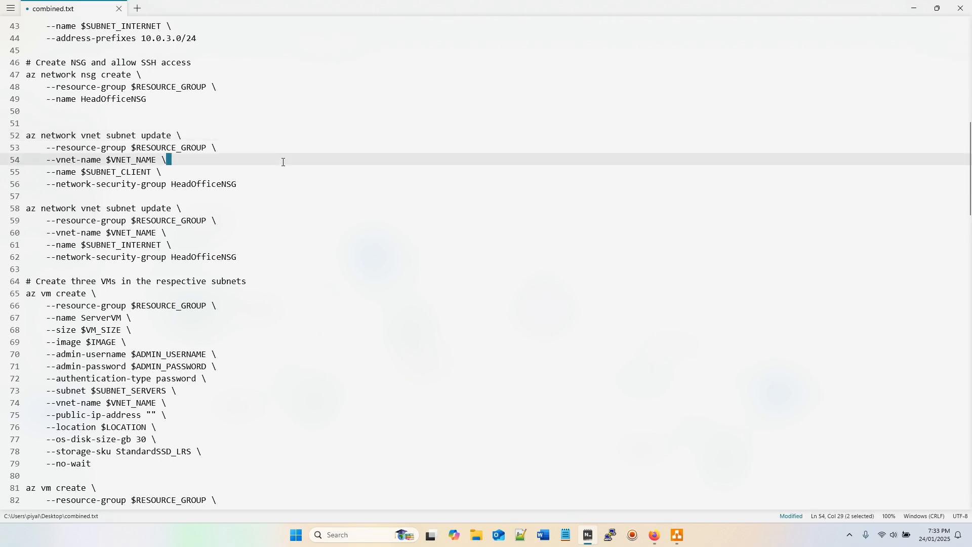
{"action": "left_click", "coordinate": [283, 194]}
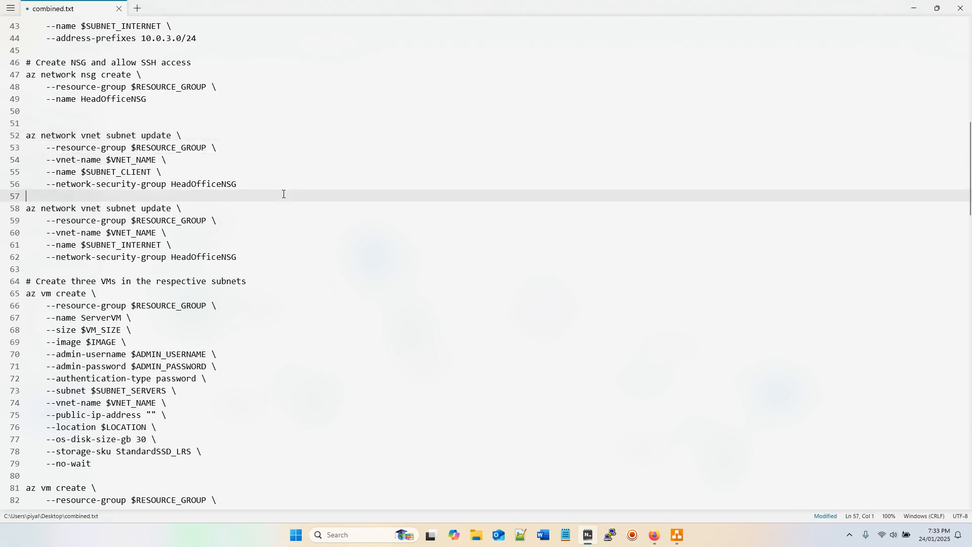
Step: Examine the ServerVM creation command, highlighting its empty public IP address option
{"action": "scroll", "coordinate": [283, 194], "scroll_direction": "down", "scroll_amount": 4}
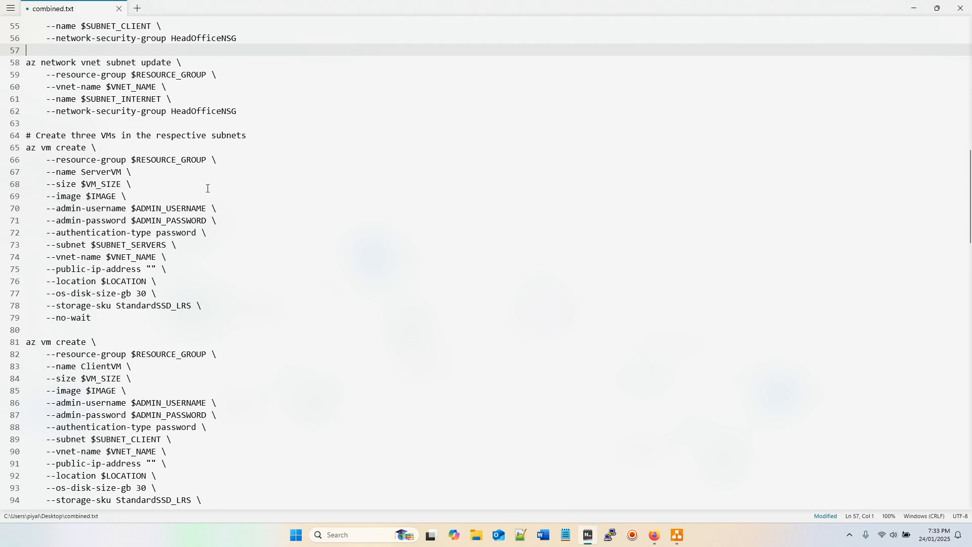
{"action": "left_click_drag", "start_coordinate": [26, 135], "coordinate": [255, 317]}
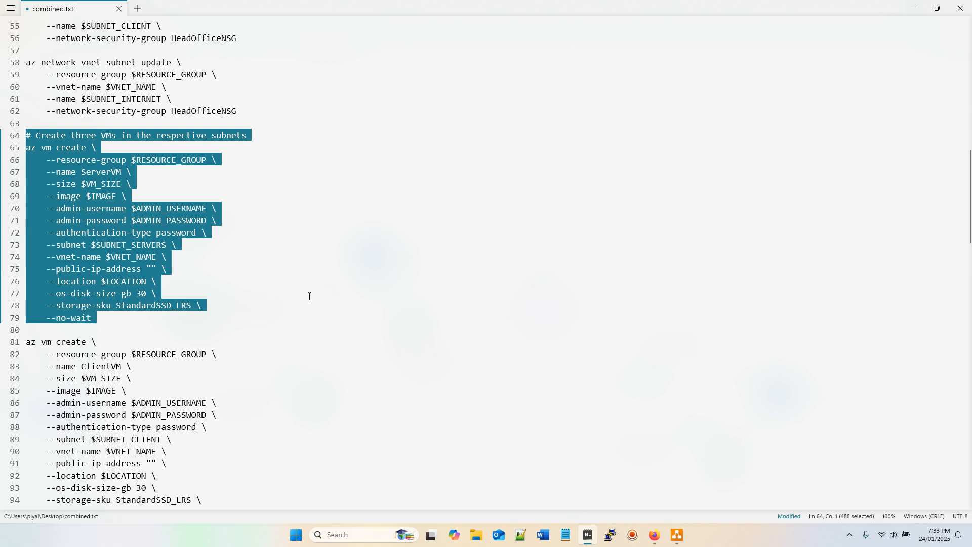
{"action": "left_click", "coordinate": [327, 286]}
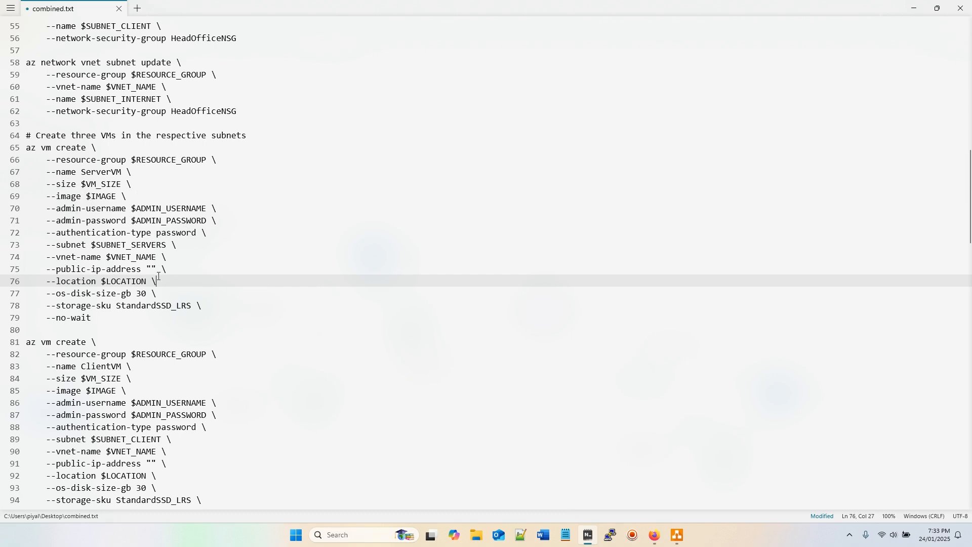
{"action": "scroll", "coordinate": [154, 266], "scroll_direction": "down", "scroll_amount": 4}
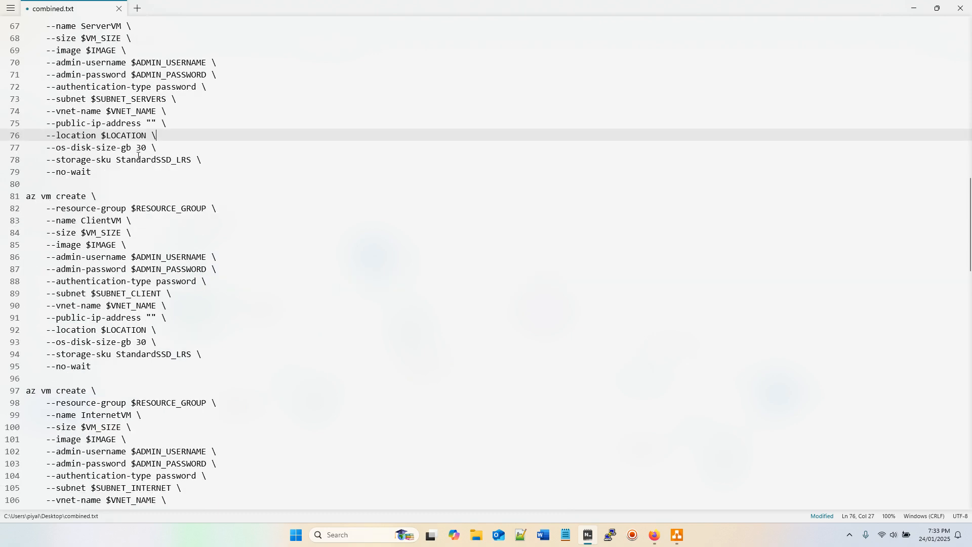
{"action": "scroll", "coordinate": [173, 147], "scroll_direction": "up", "scroll_amount": 2}
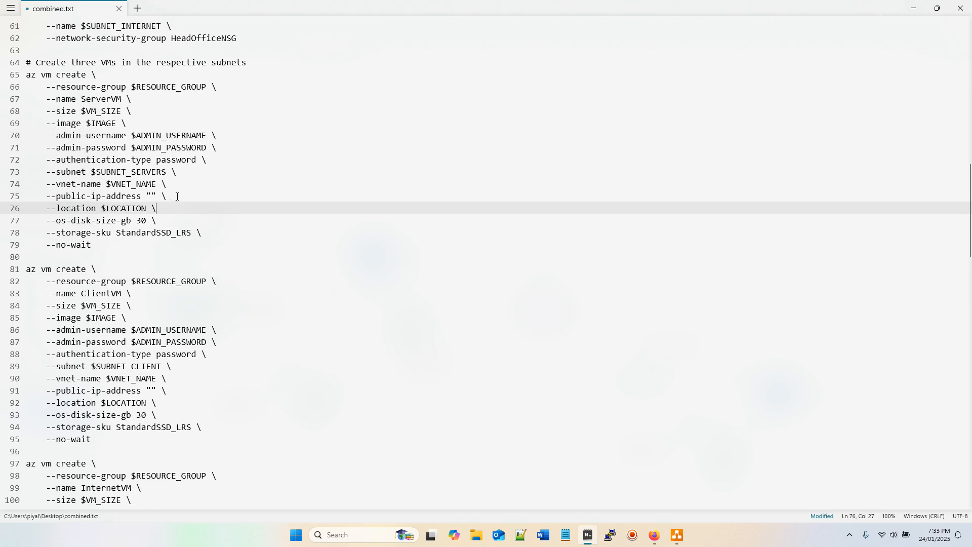
{"action": "left_click_drag", "start_coordinate": [177, 196], "coordinate": [85, 196]}
{"action": "left_click_drag", "start_coordinate": [77, 196], "coordinate": [171, 195]}
{"action": "left_click", "coordinate": [48, 197]}
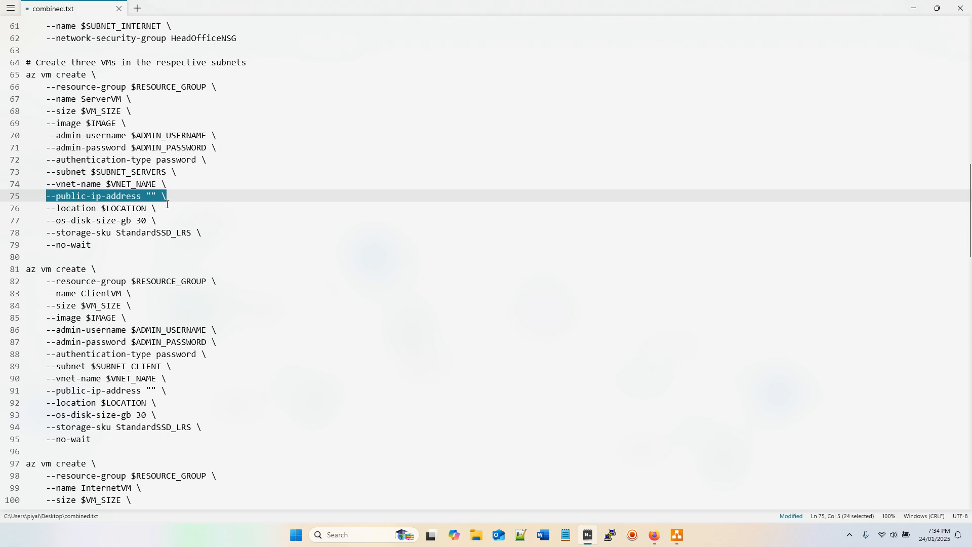
{"action": "left_click", "coordinate": [307, 268]}
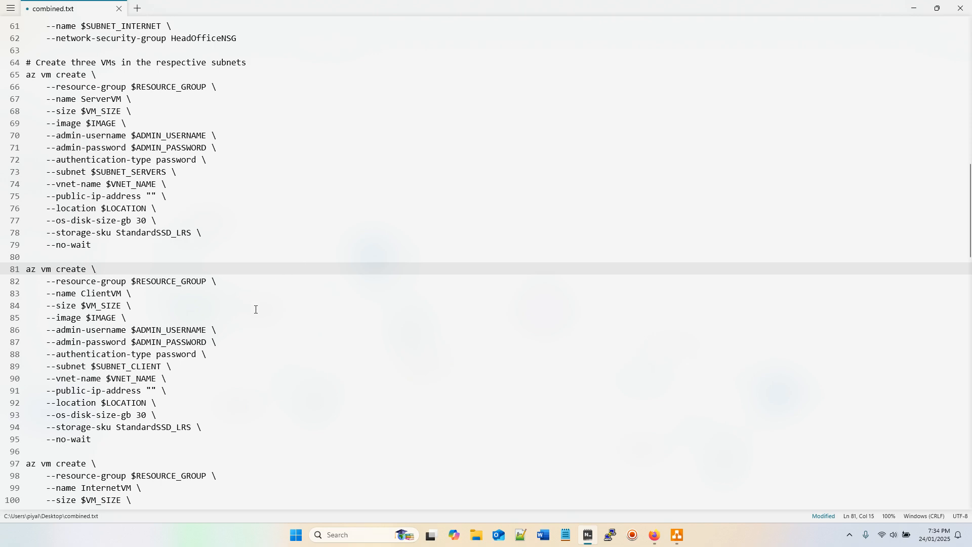
Step: Examine the ClientVM and InternetVM creation commands, including the InternetVM's disk size and storage SKU options
{"action": "scroll", "coordinate": [256, 309], "scroll_direction": "down", "scroll_amount": 4}
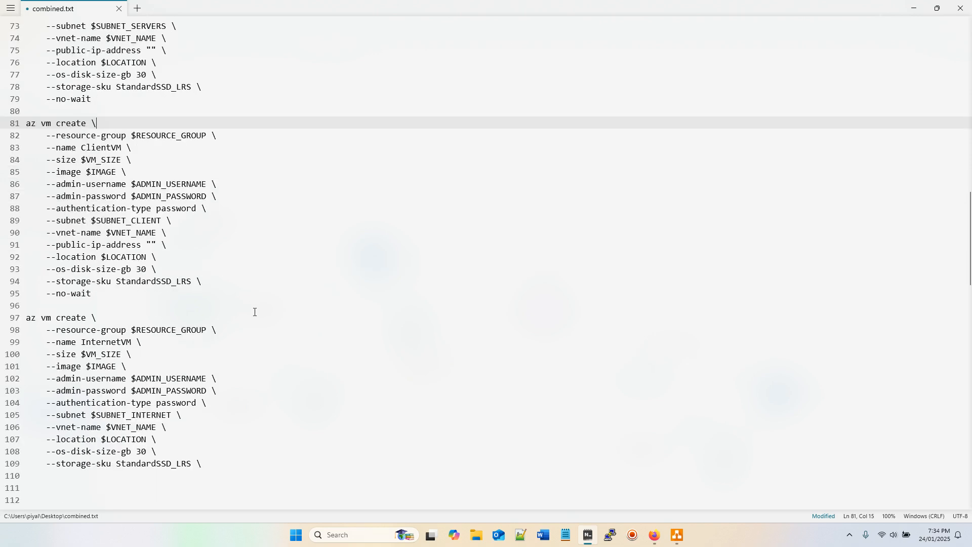
{"action": "scroll", "coordinate": [255, 311], "scroll_direction": "down", "scroll_amount": 2}
{"action": "scroll", "coordinate": [255, 312], "scroll_direction": "down", "scroll_amount": 2}
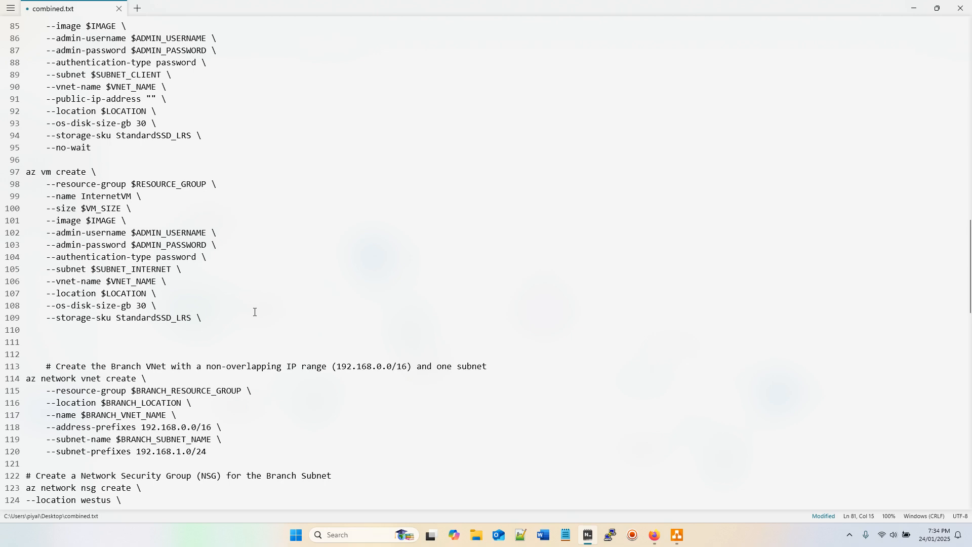
{"action": "scroll", "coordinate": [255, 312], "scroll_direction": "down", "scroll_amount": 2}
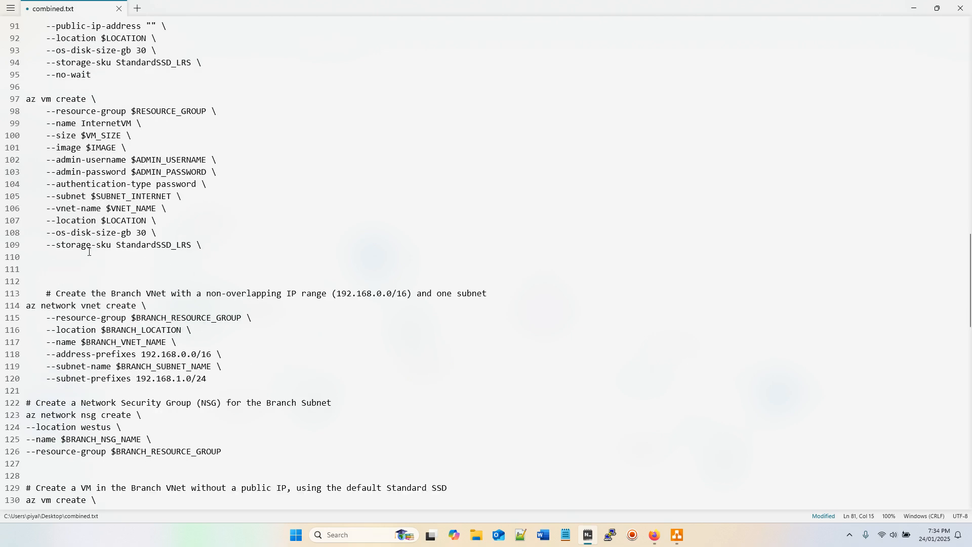
{"action": "left_click_drag", "start_coordinate": [131, 232], "coordinate": [196, 242]}
{"action": "left_click", "coordinate": [196, 242]}
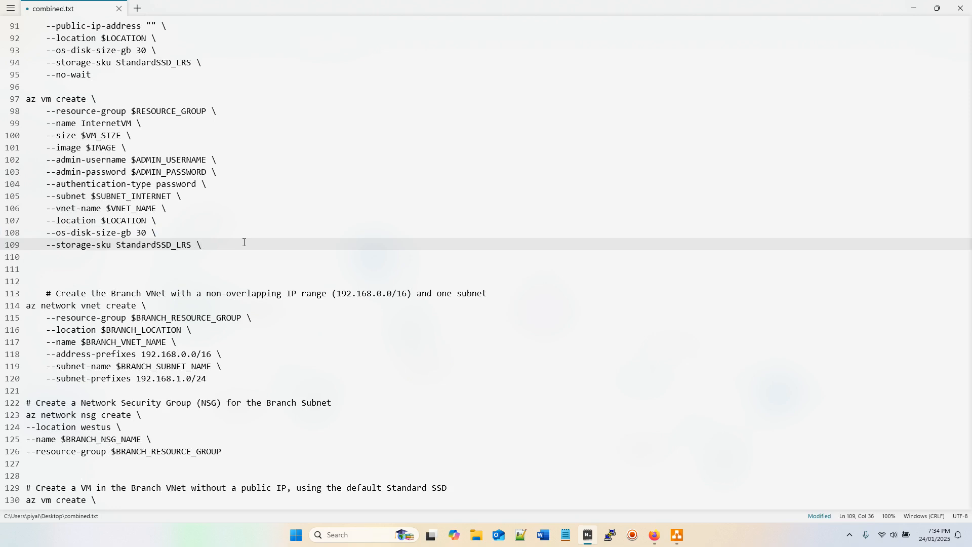
Step: Examine the Branch VNet creation command and skim the branch NSG, branch VM, VNet peering and SSH rule sections
{"action": "scroll", "coordinate": [244, 243], "scroll_direction": "down", "scroll_amount": 4}
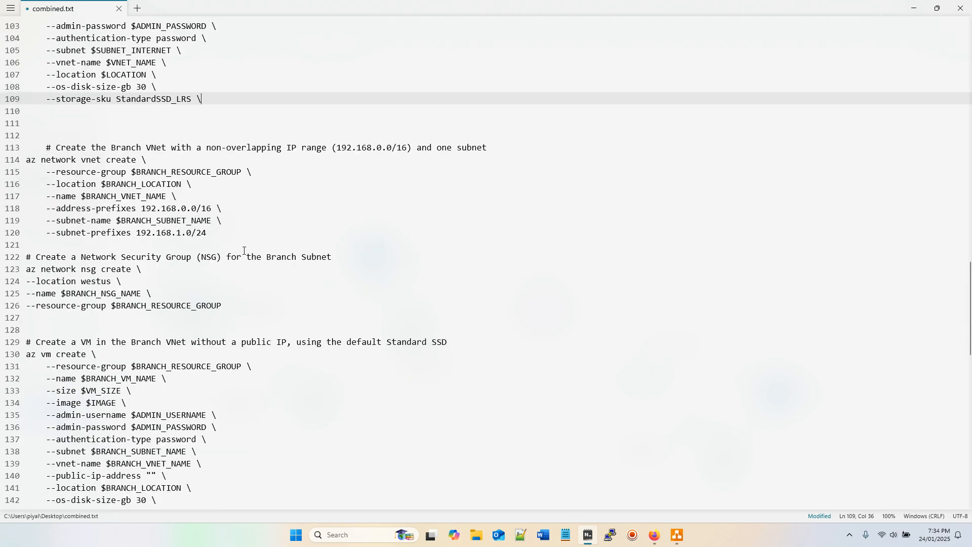
{"action": "left_click_drag", "start_coordinate": [230, 245], "coordinate": [1, 162]}
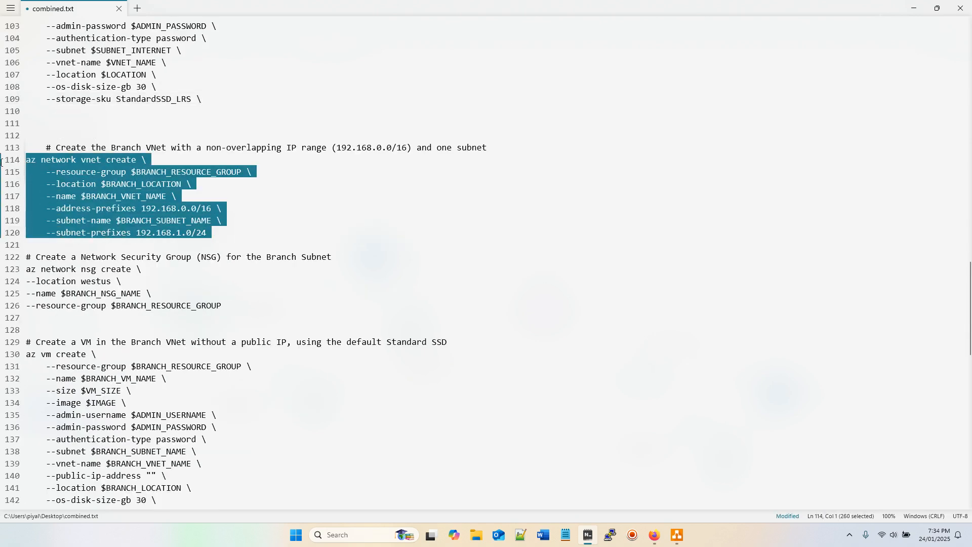
{"action": "left_click", "coordinate": [1, 162]}
{"action": "left_click", "coordinate": [284, 205]}
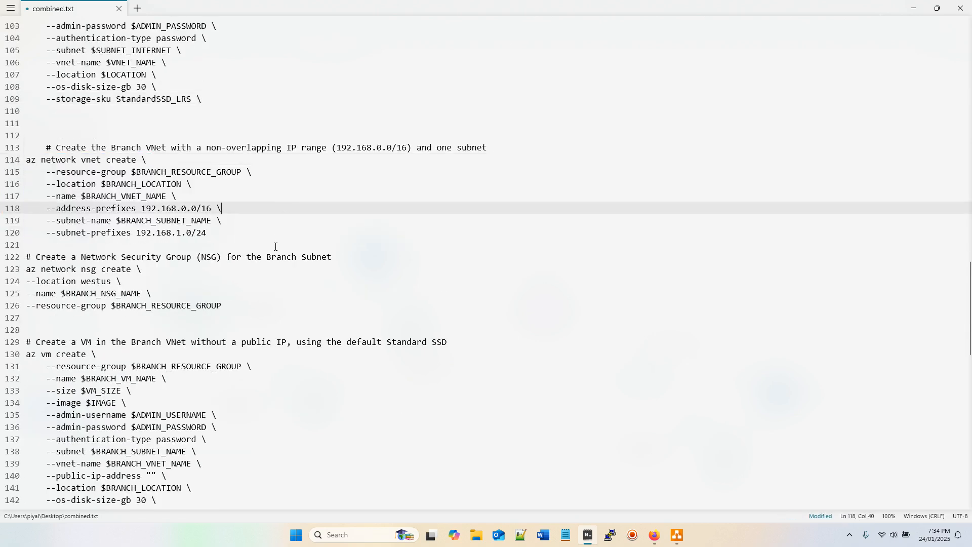
{"action": "scroll", "coordinate": [269, 242], "scroll_direction": "down", "scroll_amount": 4}
{"action": "scroll", "coordinate": [230, 292], "scroll_direction": "down", "scroll_amount": 4}
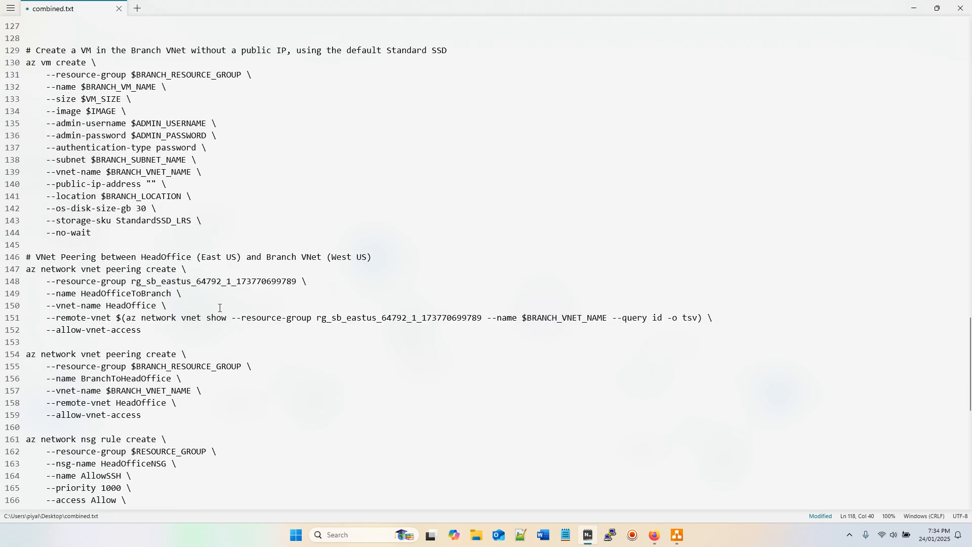
{"action": "scroll", "coordinate": [216, 372], "scroll_direction": "down", "scroll_amount": 4}
{"action": "scroll", "coordinate": [203, 384], "scroll_direction": "down", "scroll_amount": 6}
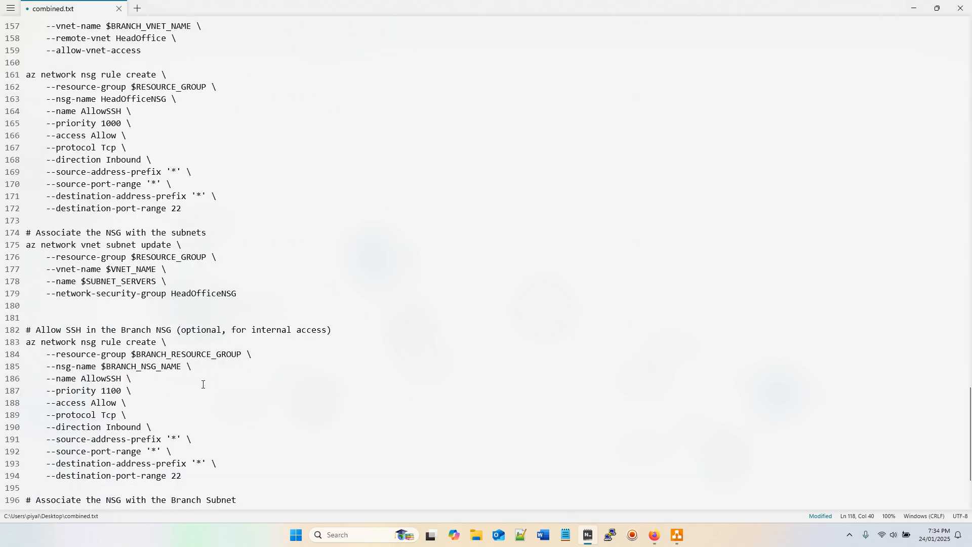
{"action": "scroll", "coordinate": [203, 384], "scroll_direction": "down", "scroll_amount": 3}
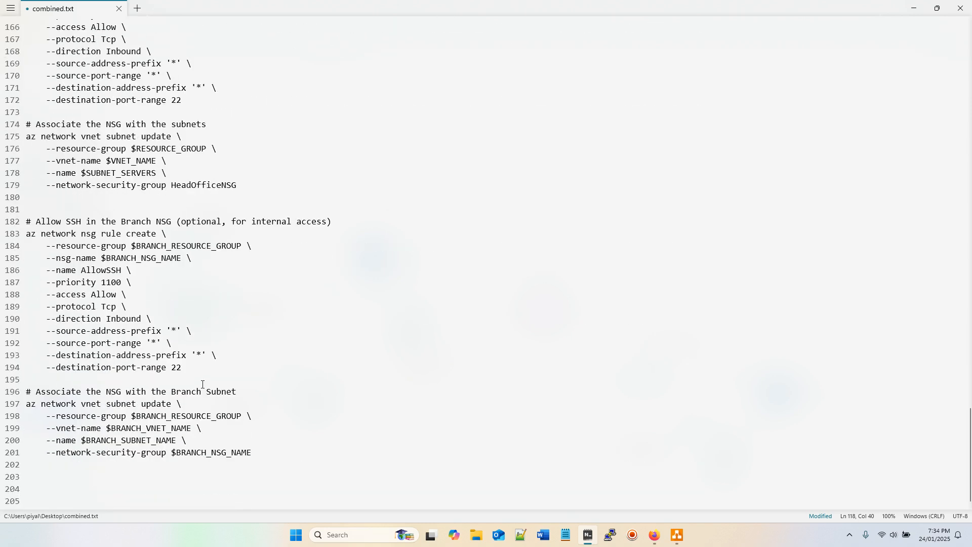
{"action": "scroll", "coordinate": [203, 384], "scroll_direction": "up", "scroll_amount": 12}
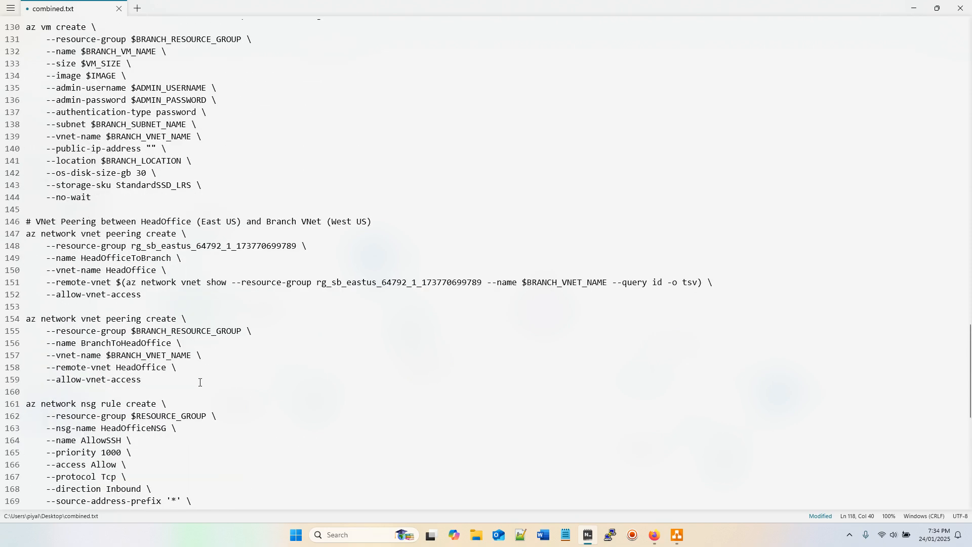
{"action": "scroll", "coordinate": [200, 383], "scroll_direction": "down", "scroll_amount": 2}
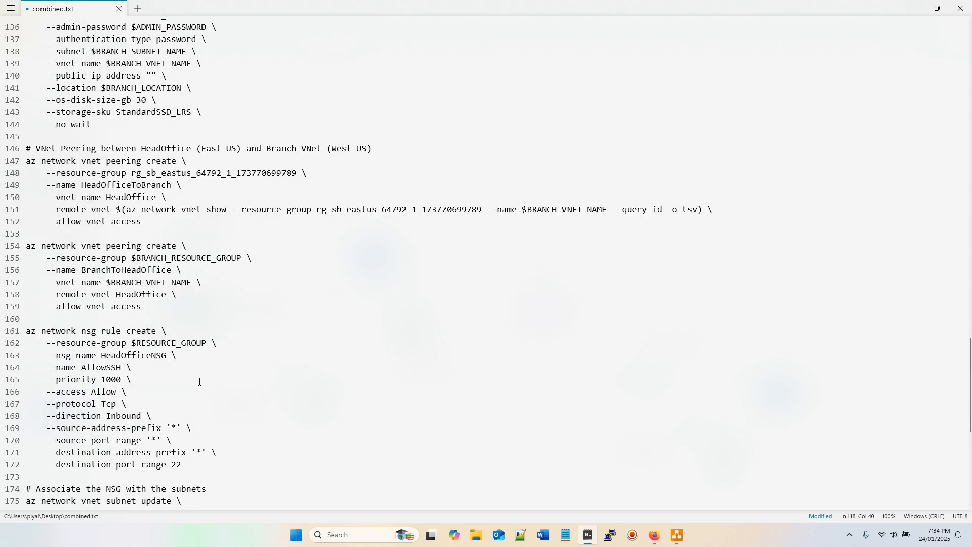
Step: Examine the VNet peering section by highlighting the HeadOfficeToBranch and BranchToHeadOffice peering creation commands
{"action": "triple_click", "coordinate": [28, 148]}
{"action": "left_click_drag", "start_coordinate": [28, 149], "coordinate": [233, 157]}
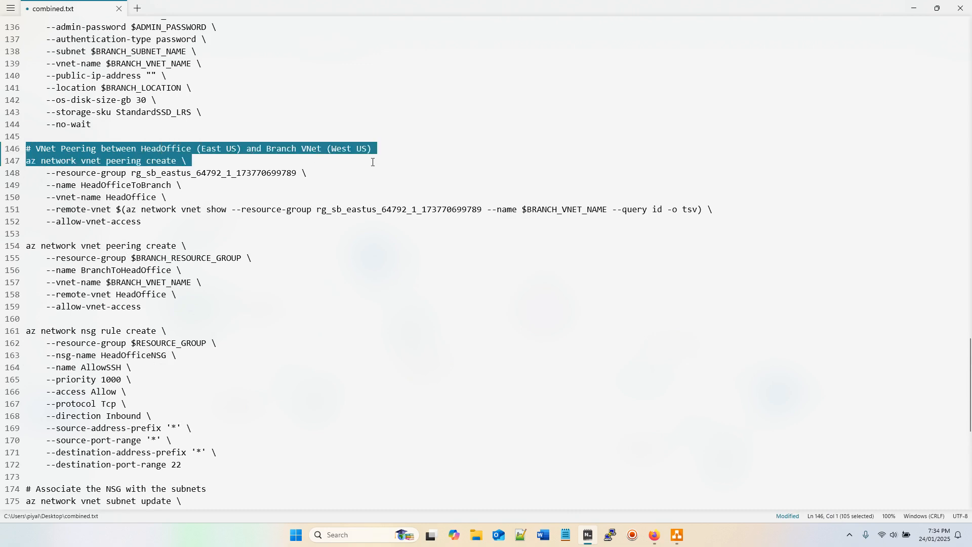
{"action": "left_click_drag", "start_coordinate": [373, 162], "coordinate": [627, 307]}
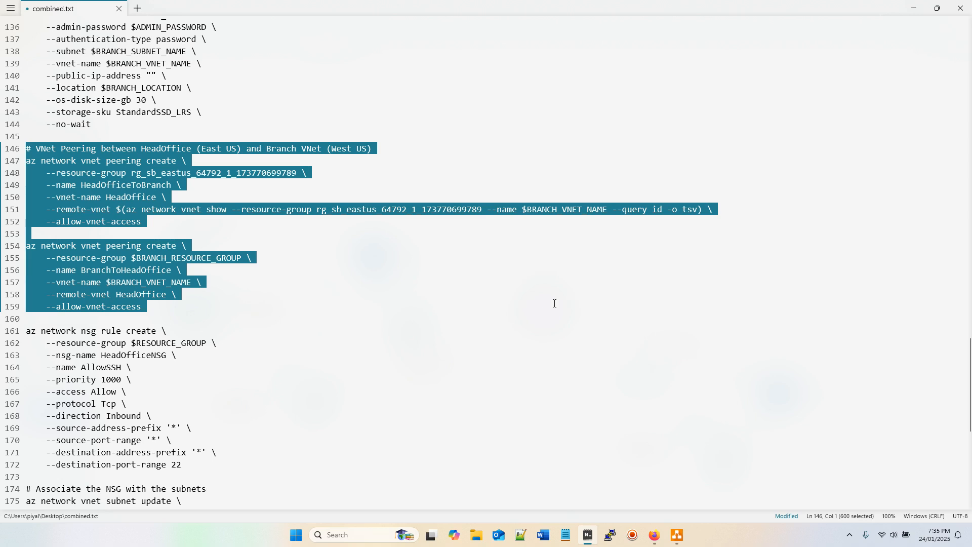
{"action": "left_click", "coordinate": [486, 305]}
Step: Select the entire script in combined.txt and copy it to the clipboard
{"action": "scroll", "coordinate": [487, 303], "scroll_direction": "up", "scroll_amount": 20}
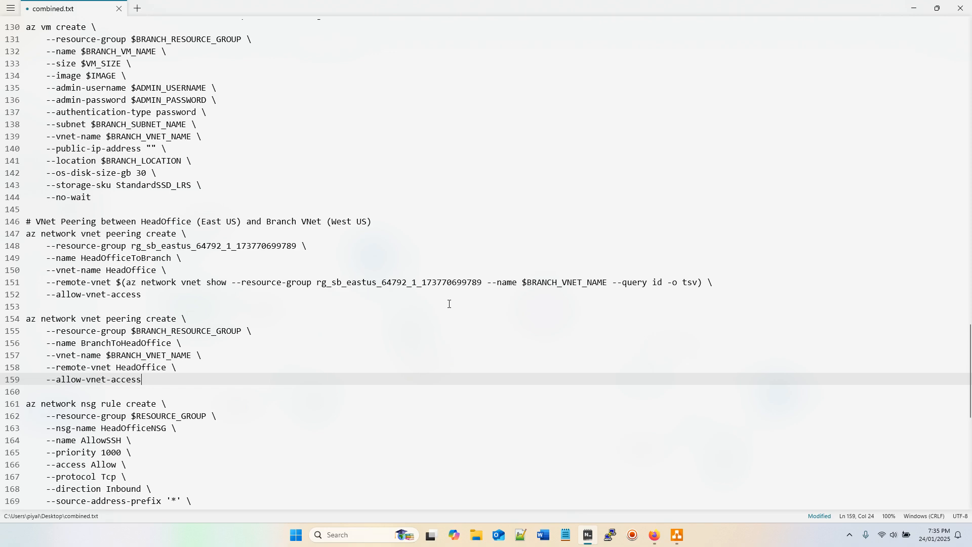
{"action": "scroll", "coordinate": [447, 302], "scroll_direction": "up", "scroll_amount": 17}
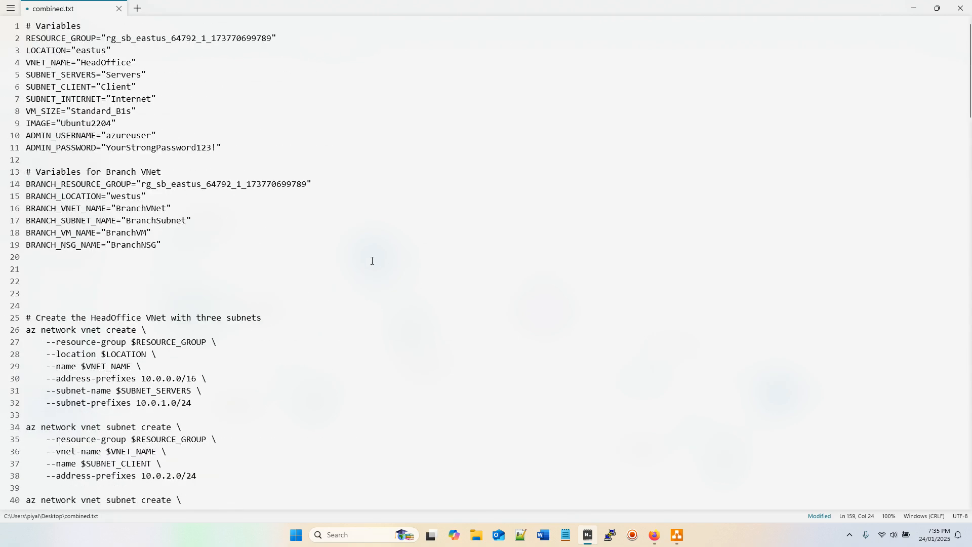
{"action": "key", "text": "ctrl+a"}
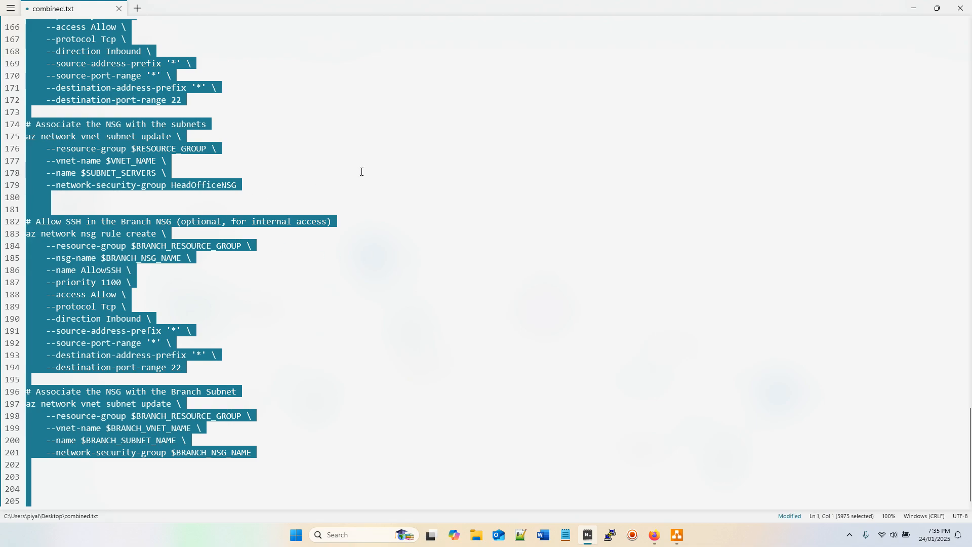
{"action": "scroll", "coordinate": [361, 171], "scroll_direction": "up", "scroll_amount": 20}
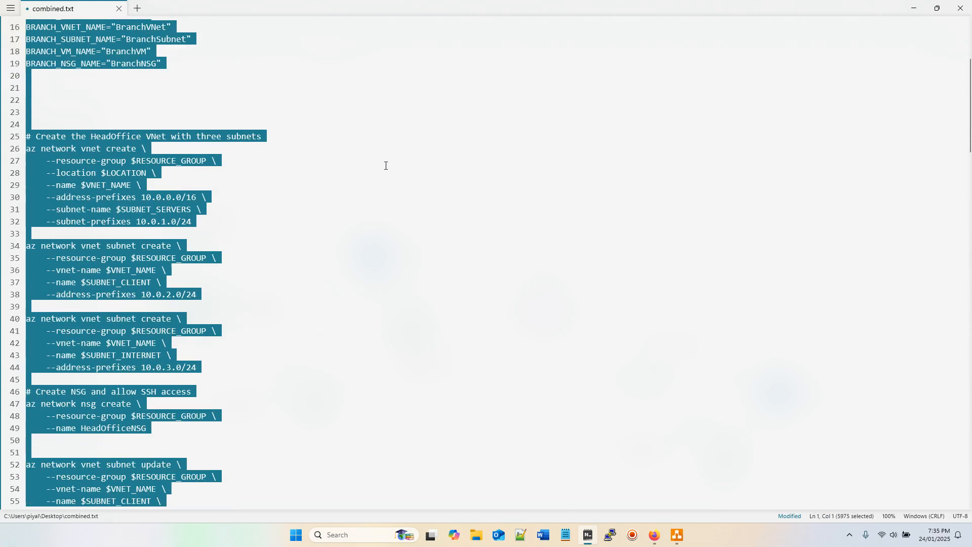
{"action": "scroll", "coordinate": [385, 166], "scroll_direction": "up", "scroll_amount": 5}
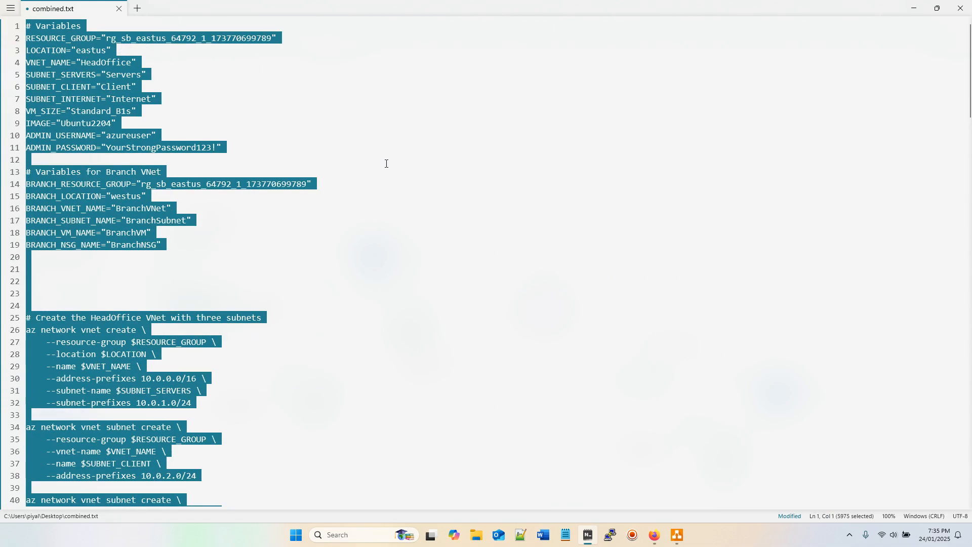
{"action": "right_click", "coordinate": [63, 86]}
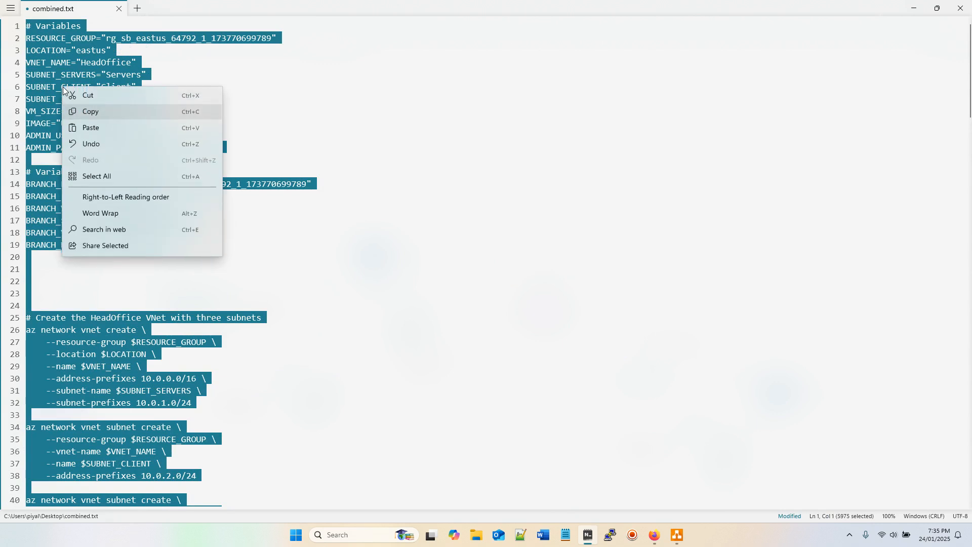
{"action": "left_click", "coordinate": [102, 115]}
Step: Switch to the Azure portal window in Firefox and enlarge the Cloud Shell pane to roughly the lower half of the page
{"action": "mouse_move", "coordinate": [653, 526]}
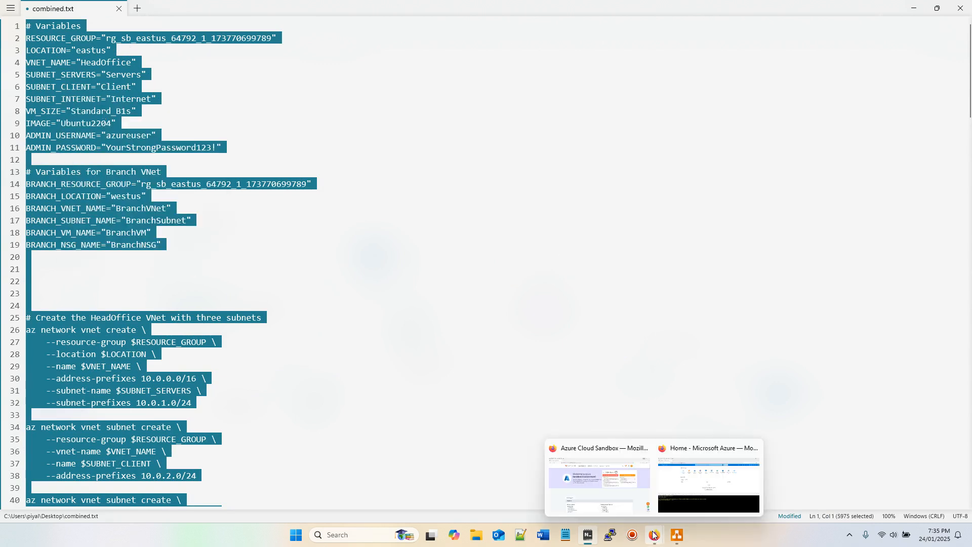
{"action": "left_click", "coordinate": [697, 495]}
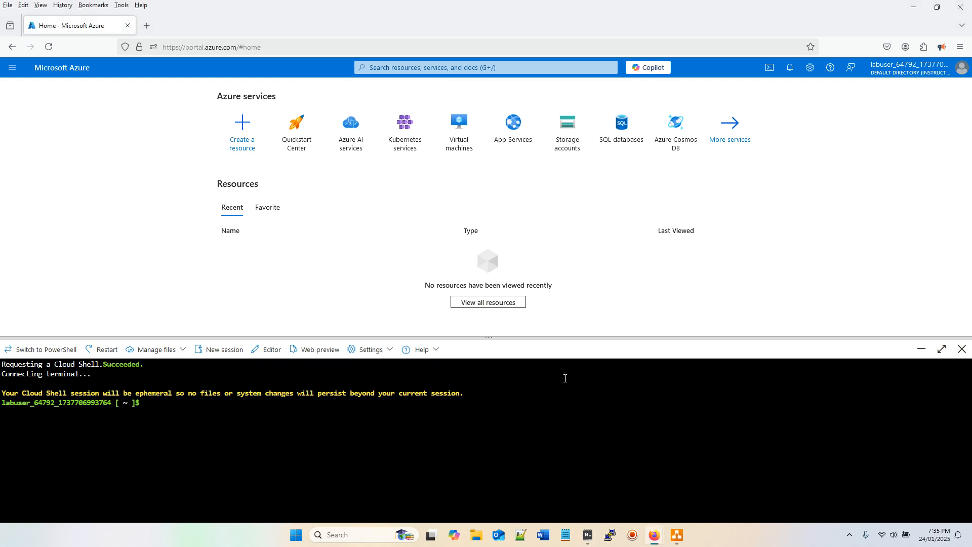
{"action": "left_click_drag", "start_coordinate": [495, 337], "coordinate": [488, 262]}
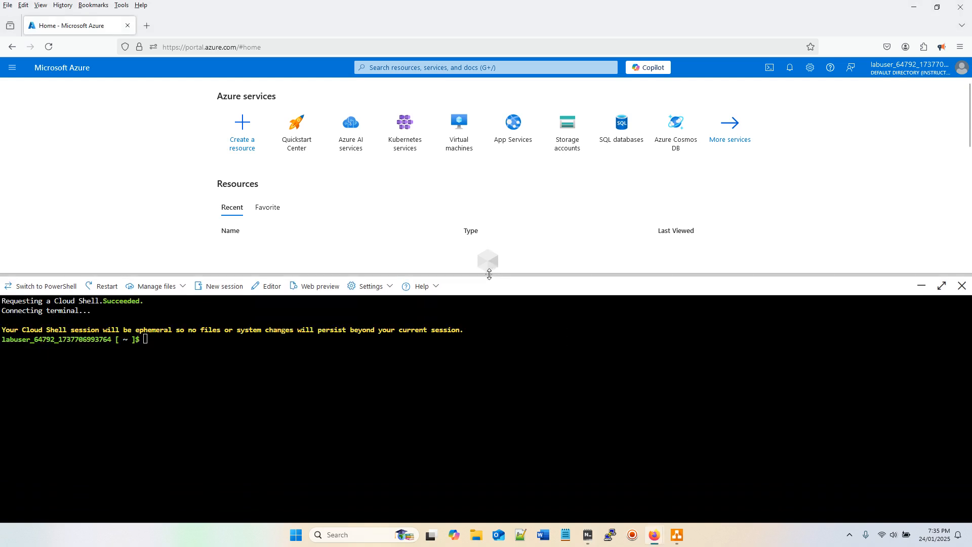
{"action": "left_click_drag", "start_coordinate": [490, 275], "coordinate": [493, 246]}
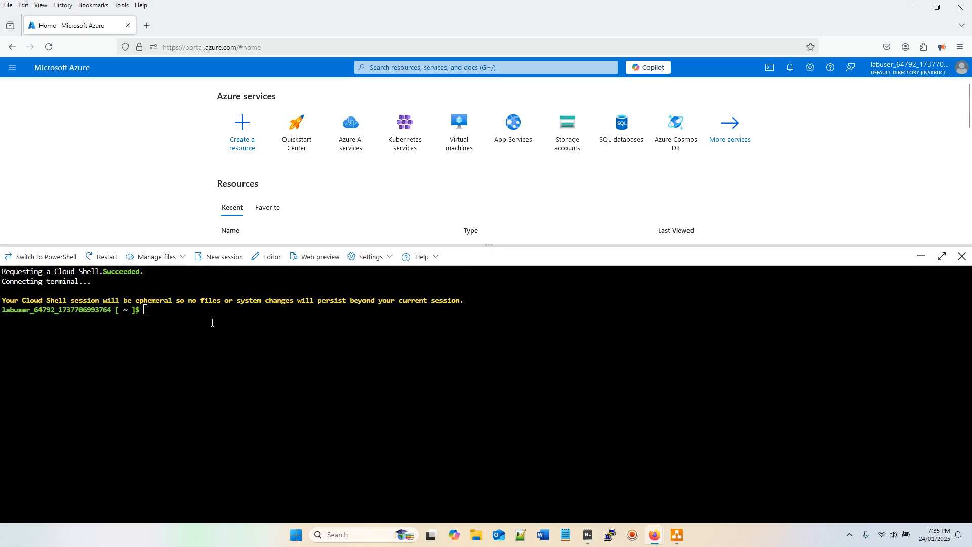
Step: Clear the Cloud Shell terminal with the clear command and leave the focus at the empty prompt
{"action": "left_click", "coordinate": [169, 319]}
{"action": "type", "text": "clear"}
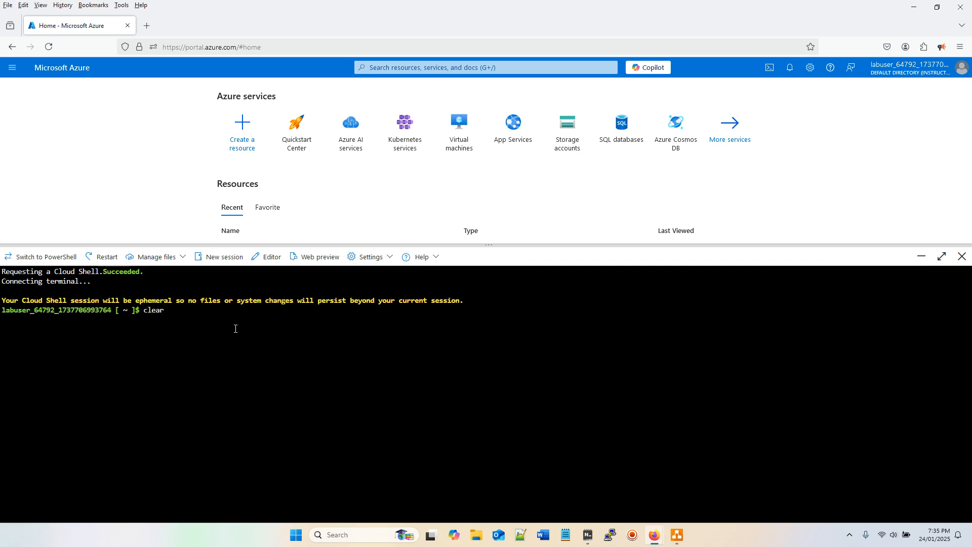
{"action": "key", "text": "Return"}
{"action": "right_click", "coordinate": [222, 327]}
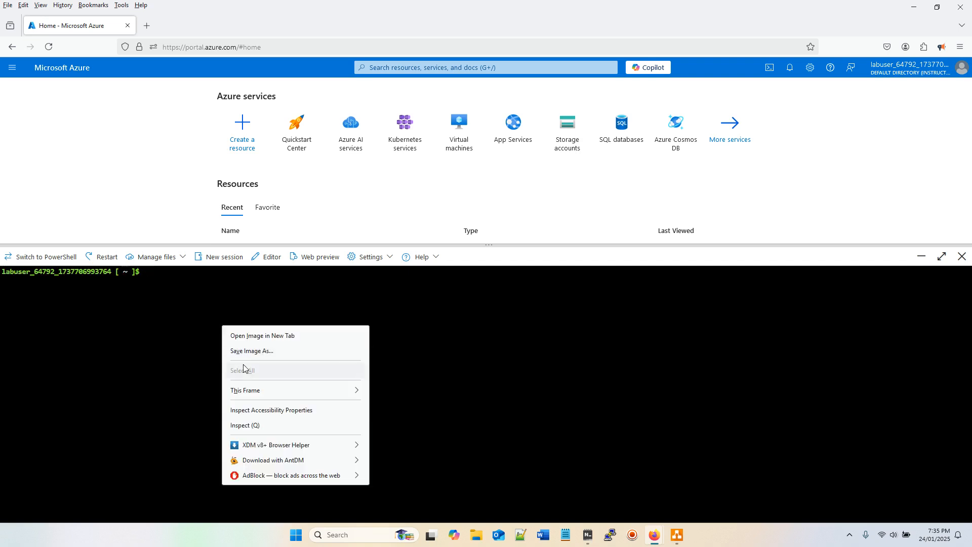
{"action": "left_click", "coordinate": [165, 291]}
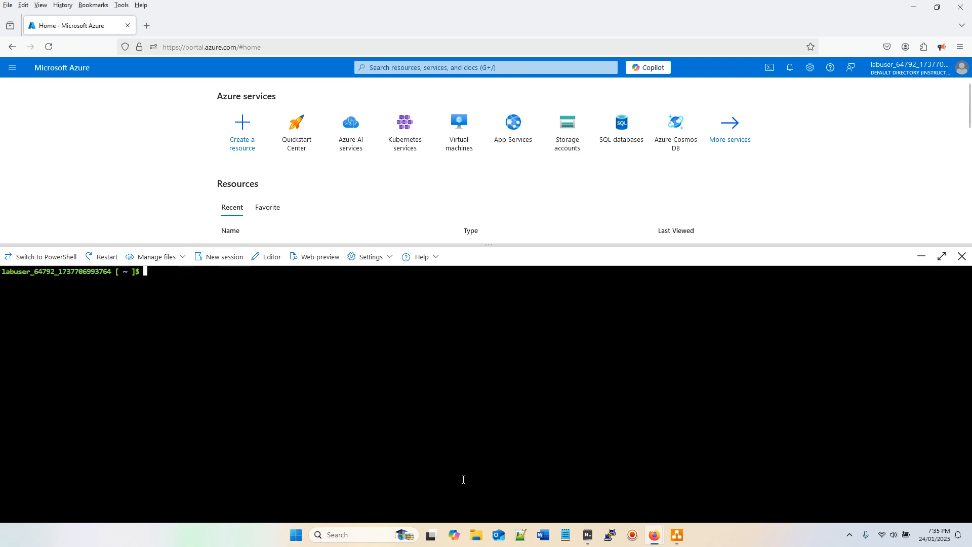
Step: Switch back to combined.txt in the text editor and copy the fully selected script again
{"action": "left_click", "coordinate": [587, 542]}
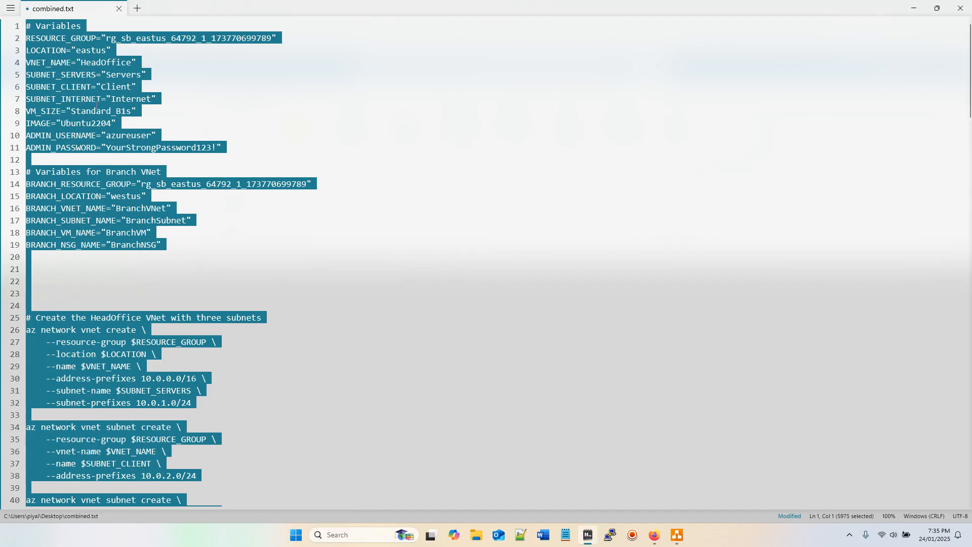
{"action": "right_click", "coordinate": [84, 100]}
{"action": "left_click", "coordinate": [112, 127]}
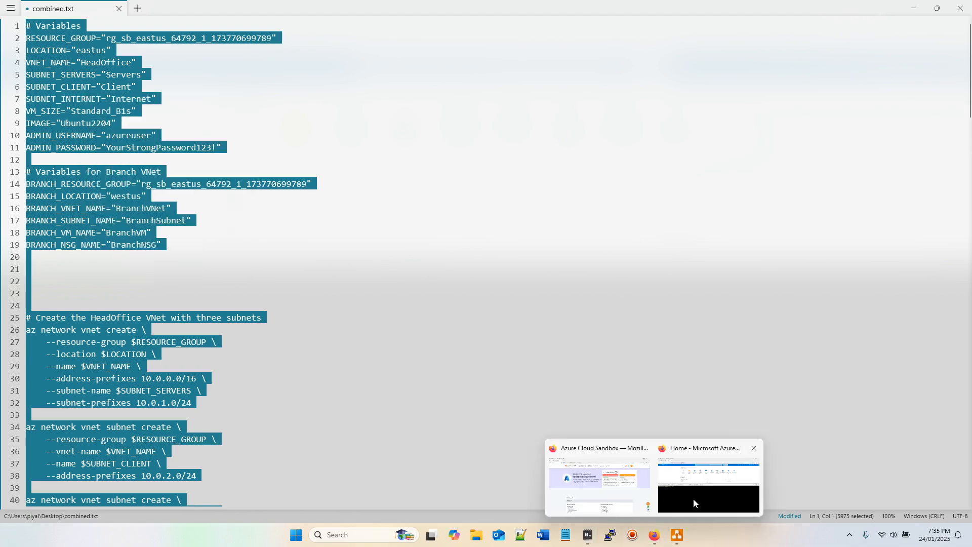
Step: Paste the copied script, including its admin password variable, into Cloud Shell in the Azure portal and run it
{"action": "left_click", "coordinate": [696, 502]}
{"action": "right_click", "coordinate": [251, 316]}
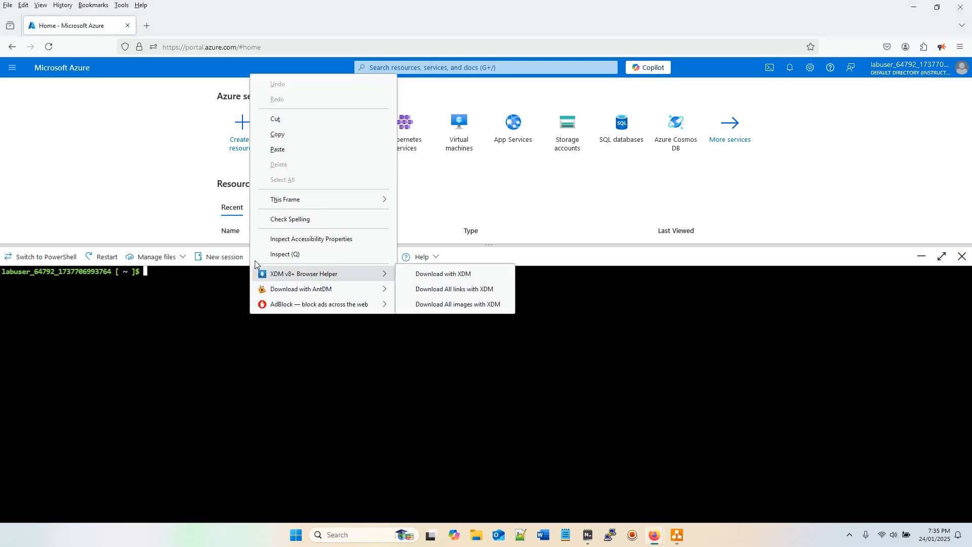
{"action": "left_click", "coordinate": [279, 150]}
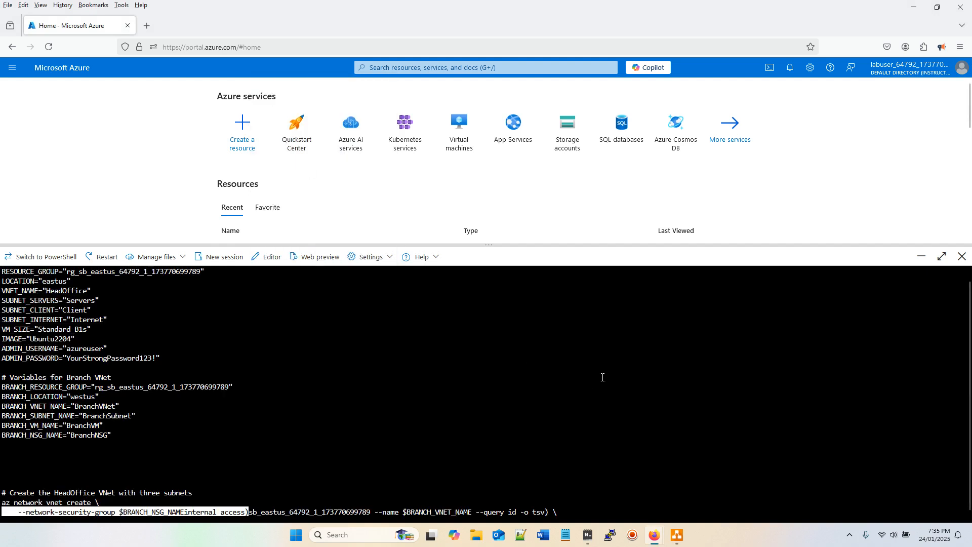
{"action": "key", "text": "Return"}
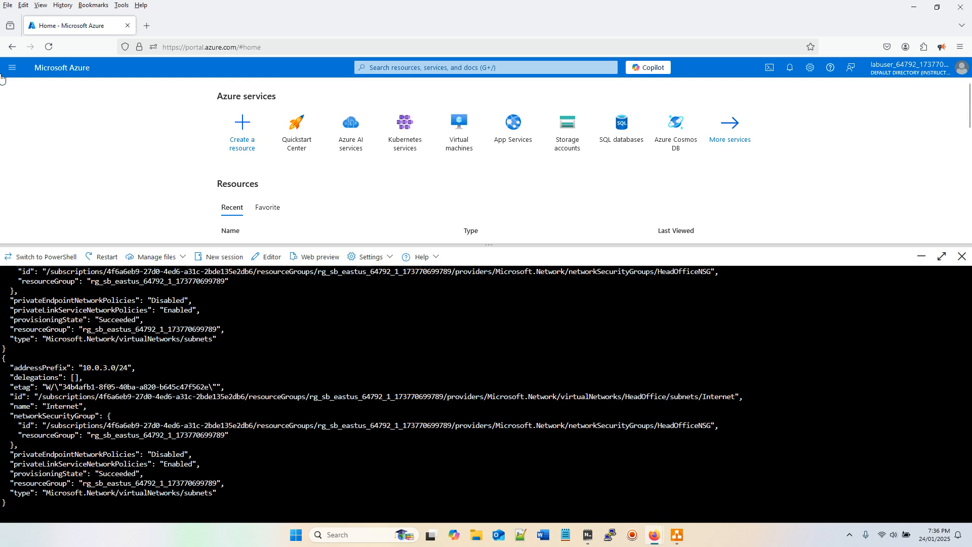
Step: Open the All resources list in the portal and shrink the Cloud Shell pane to make room for the resource rows
{"action": "left_click", "coordinate": [12, 67]}
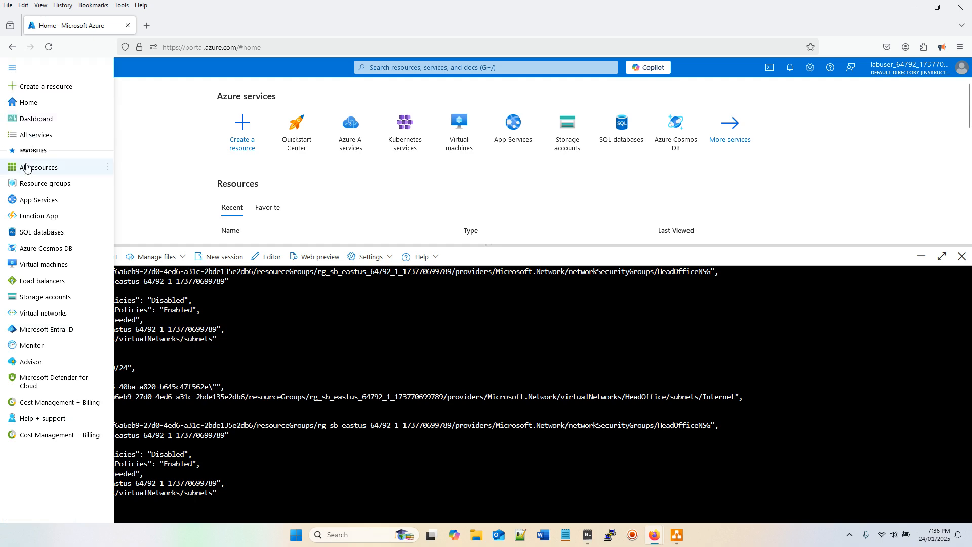
{"action": "left_click", "coordinate": [26, 167]}
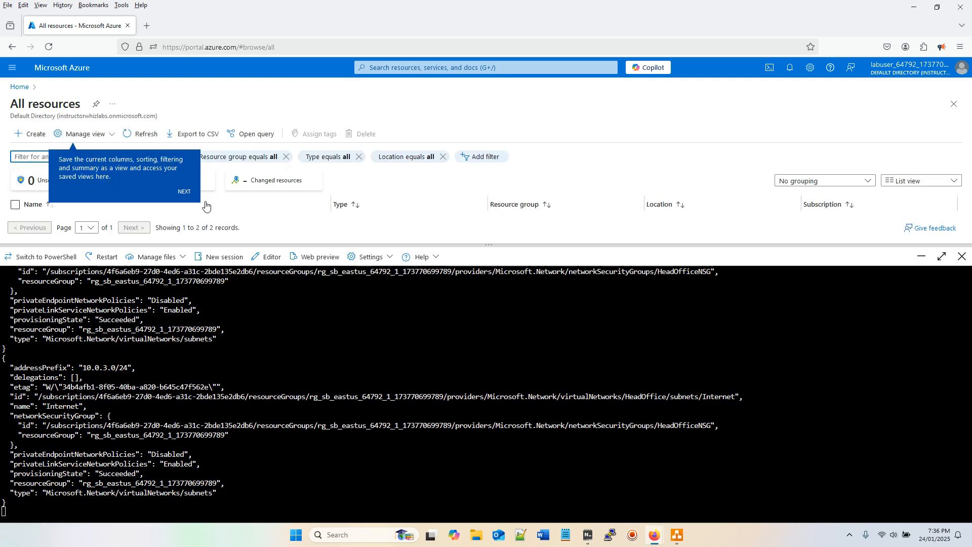
{"action": "left_click", "coordinate": [182, 195]}
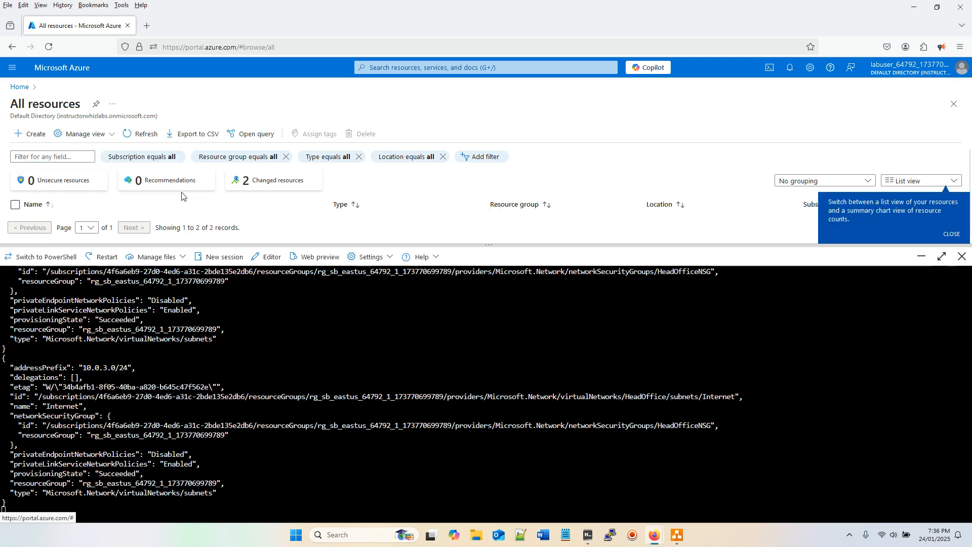
{"action": "left_click", "coordinate": [139, 135]}
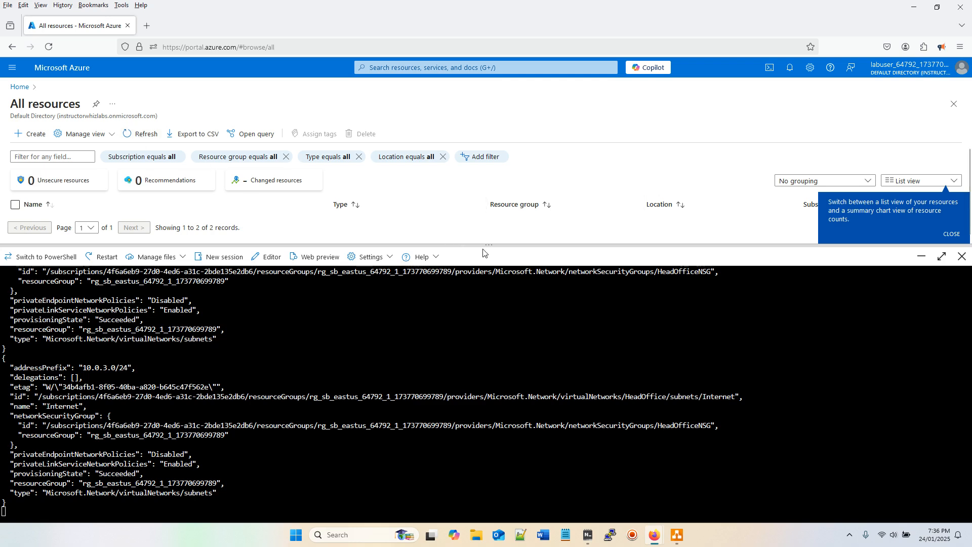
{"action": "left_click_drag", "start_coordinate": [491, 246], "coordinate": [489, 306]}
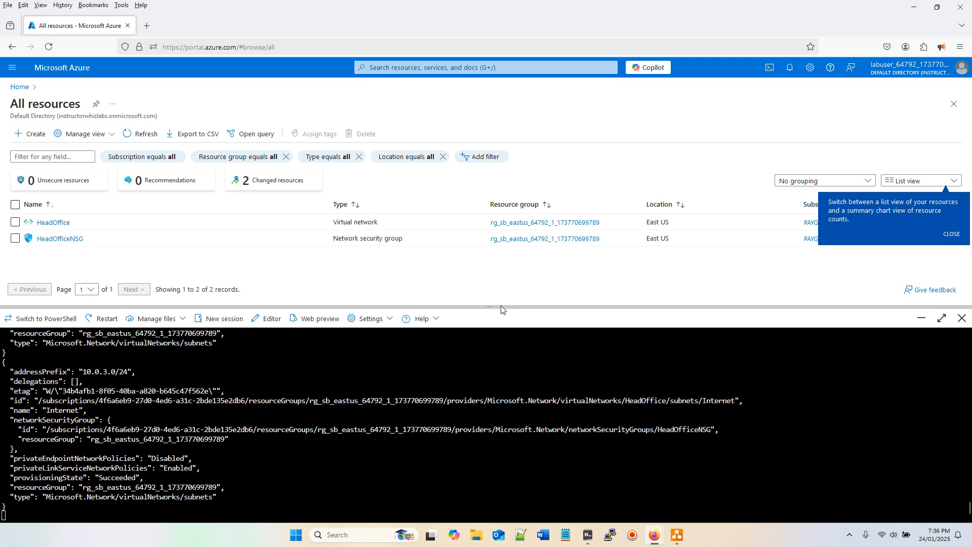
Step: Refresh the All resources list repeatedly to check deployment progress, and dismiss the list view tip
{"action": "left_click", "coordinate": [146, 135]}
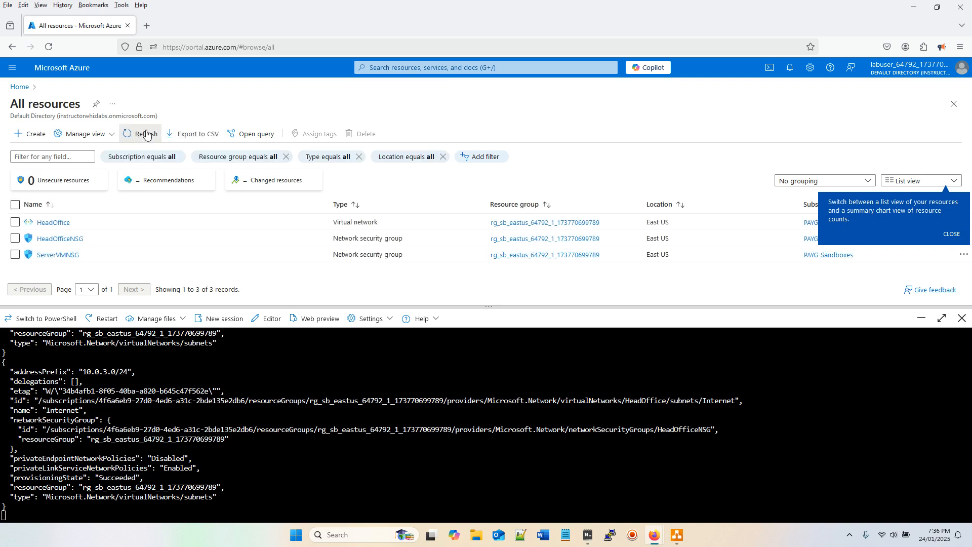
{"action": "left_click", "coordinate": [146, 134]}
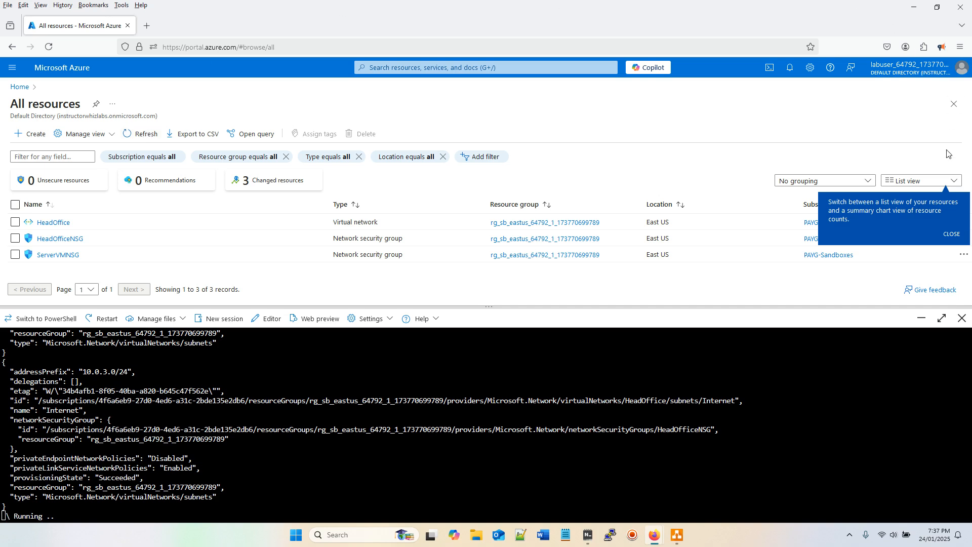
{"action": "left_click", "coordinate": [951, 236]}
{"action": "left_click", "coordinate": [145, 138]}
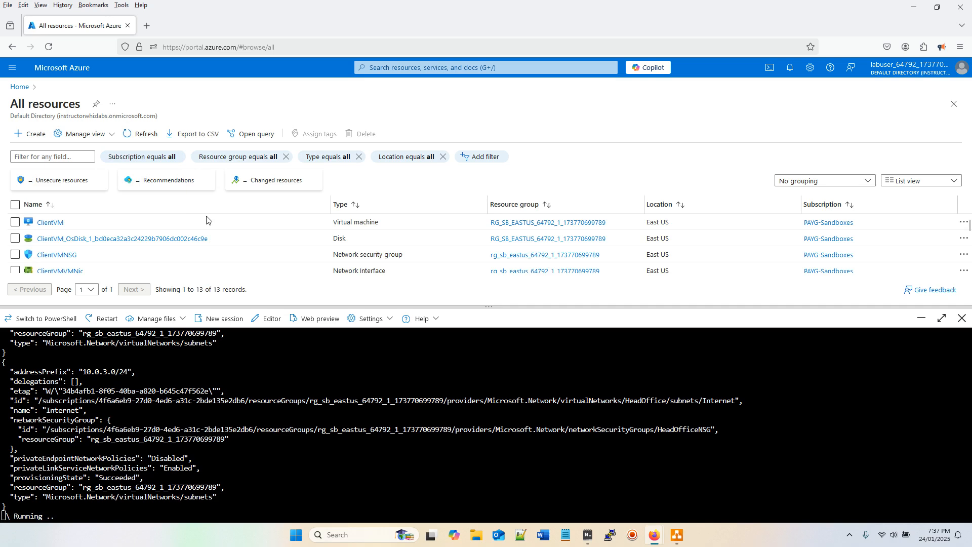
Step: Examine the All resources list for the deployed virtual machines, disks, network security groups, network interfaces and public IP addresses
{"action": "scroll", "coordinate": [206, 220], "scroll_direction": "down", "scroll_amount": 5}
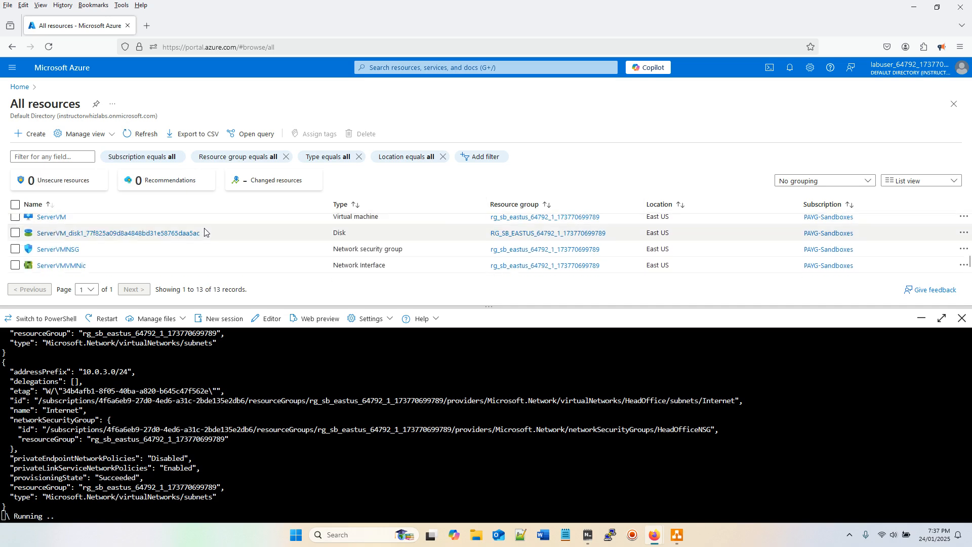
{"action": "scroll", "coordinate": [206, 231], "scroll_direction": "up", "scroll_amount": 2}
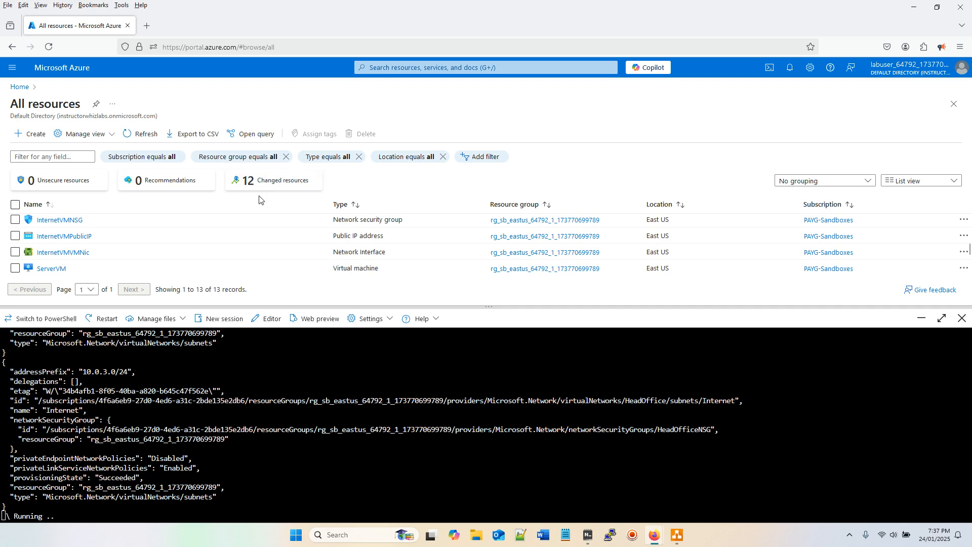
{"action": "scroll", "coordinate": [225, 233], "scroll_direction": "down", "scroll_amount": 3}
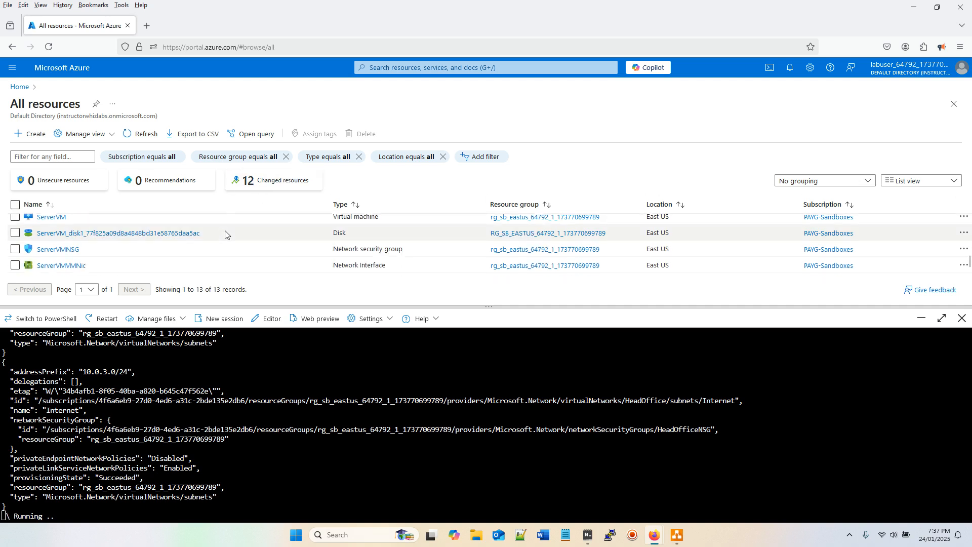
{"action": "scroll", "coordinate": [224, 232], "scroll_direction": "up", "scroll_amount": 5}
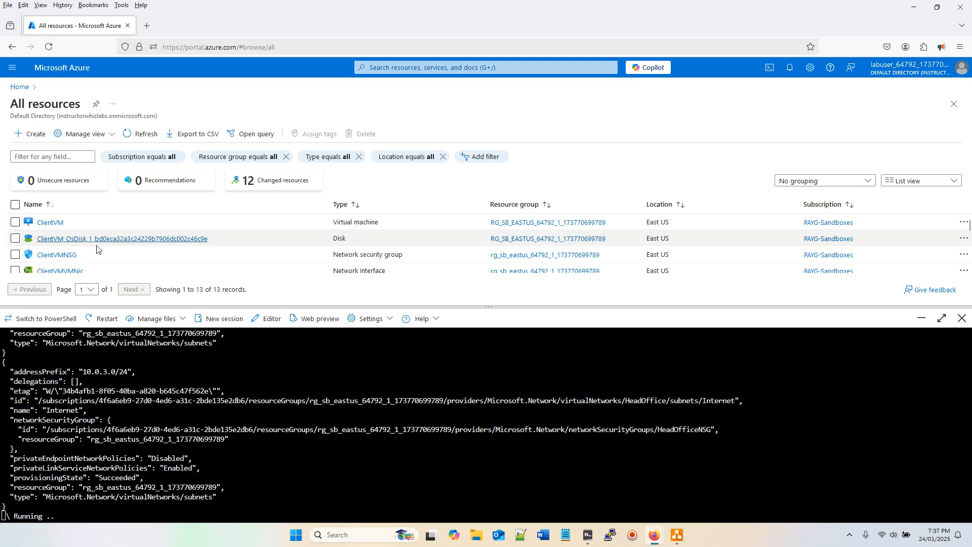
{"action": "scroll", "coordinate": [100, 255], "scroll_direction": "down", "scroll_amount": 2}
{"action": "scroll", "coordinate": [100, 256], "scroll_direction": "down", "scroll_amount": 3}
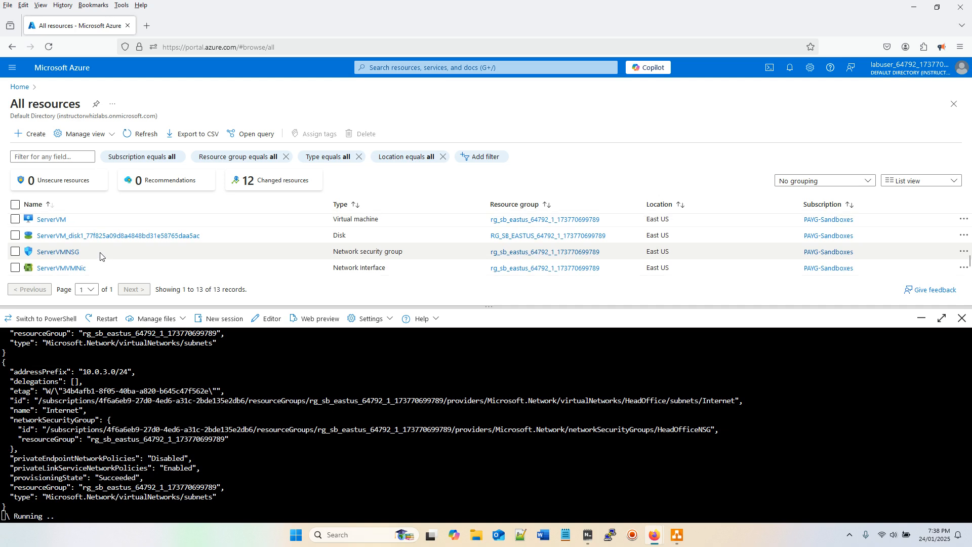
{"action": "scroll", "coordinate": [99, 256], "scroll_direction": "up", "scroll_amount": 3}
{"action": "scroll", "coordinate": [100, 255], "scroll_direction": "up", "scroll_amount": 2}
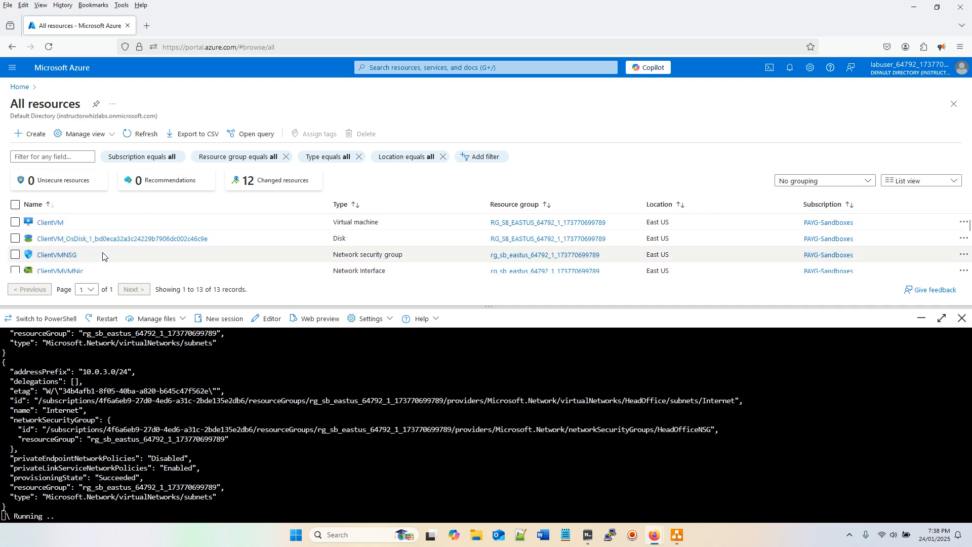
{"action": "scroll", "coordinate": [102, 255], "scroll_direction": "down", "scroll_amount": 4}
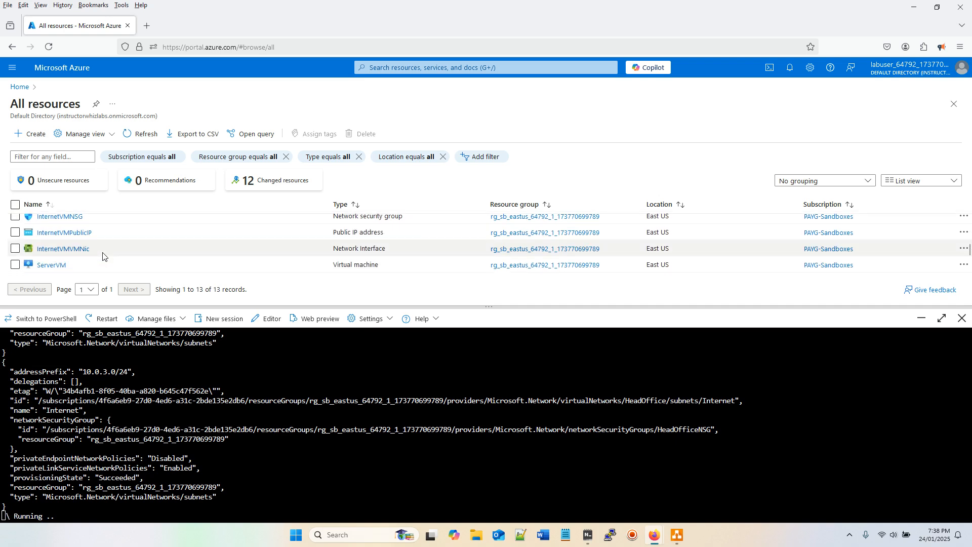
Step: Refresh the All resources list and check the ClientVM, InternetVM and ServerVM resources while the script runs
{"action": "scroll", "coordinate": [102, 256], "scroll_direction": "down", "scroll_amount": 2}
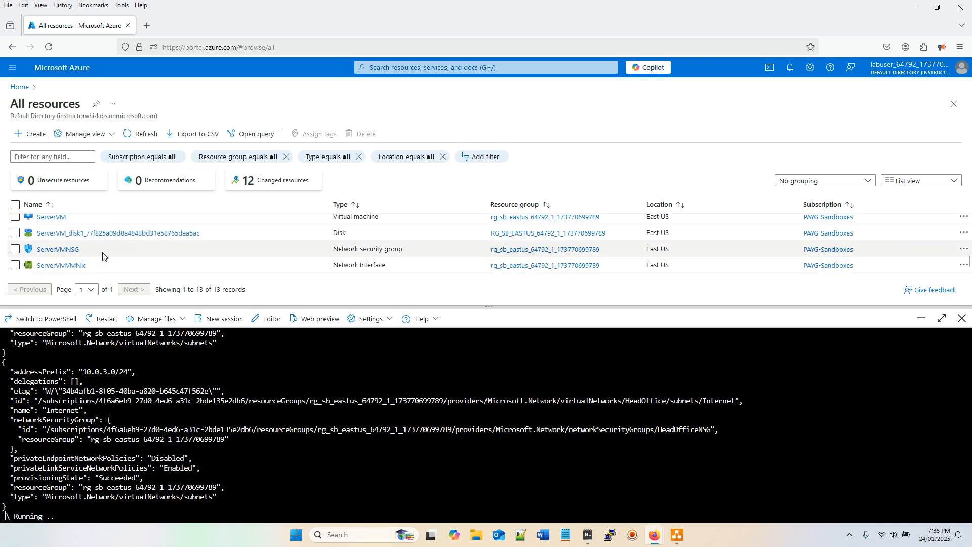
{"action": "scroll", "coordinate": [103, 255], "scroll_direction": "up", "scroll_amount": 5}
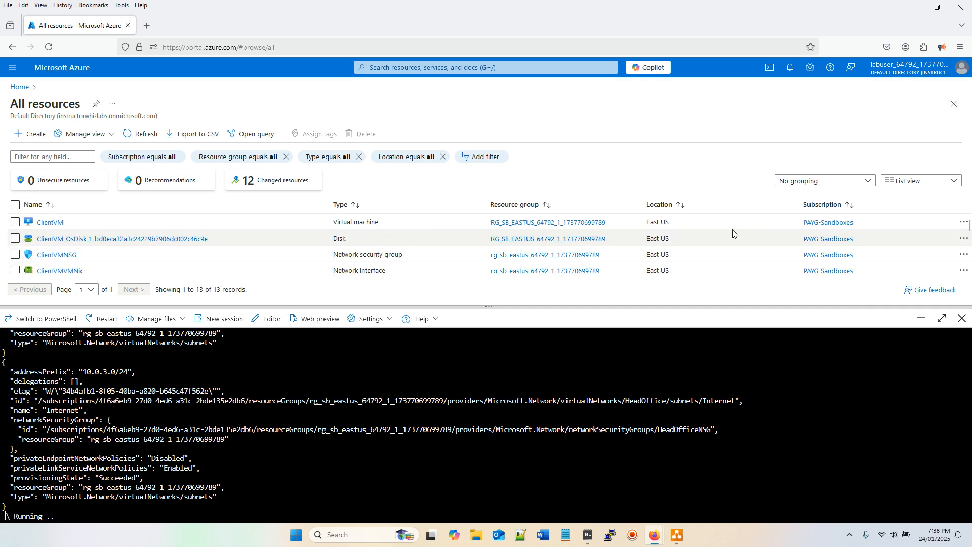
{"action": "scroll", "coordinate": [732, 233], "scroll_direction": "down", "scroll_amount": 3}
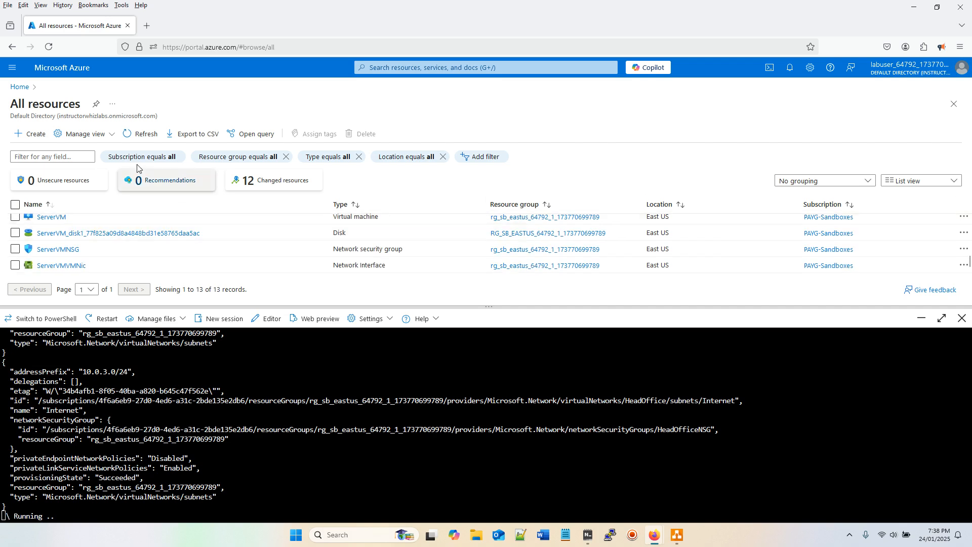
{"action": "left_click", "coordinate": [136, 136]}
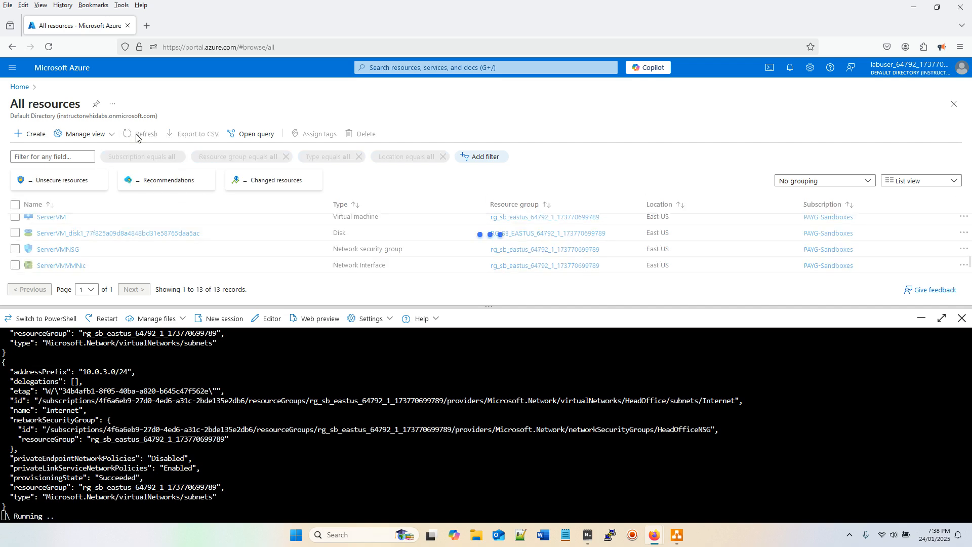
{"action": "scroll", "coordinate": [532, 263], "scroll_direction": "up", "scroll_amount": 5}
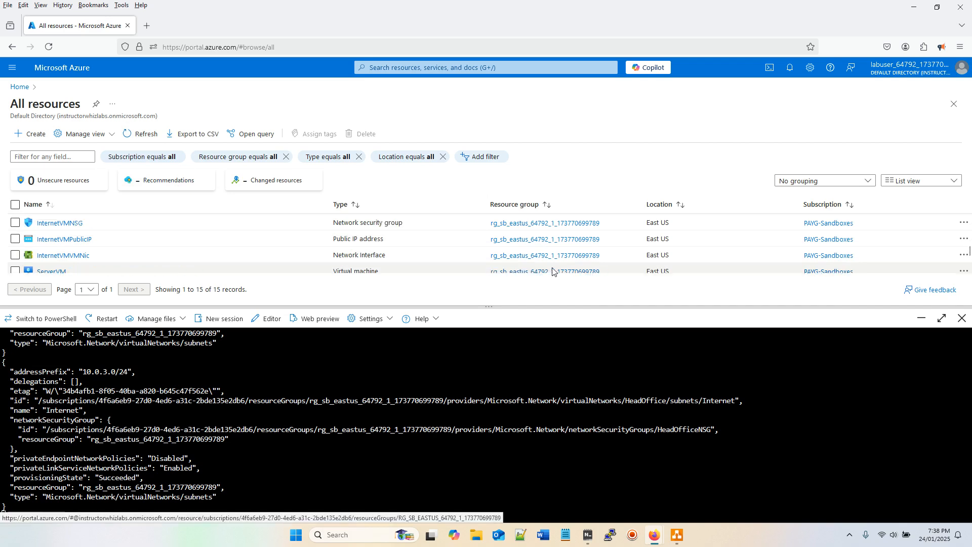
{"action": "scroll", "coordinate": [552, 272], "scroll_direction": "down", "scroll_amount": 5}
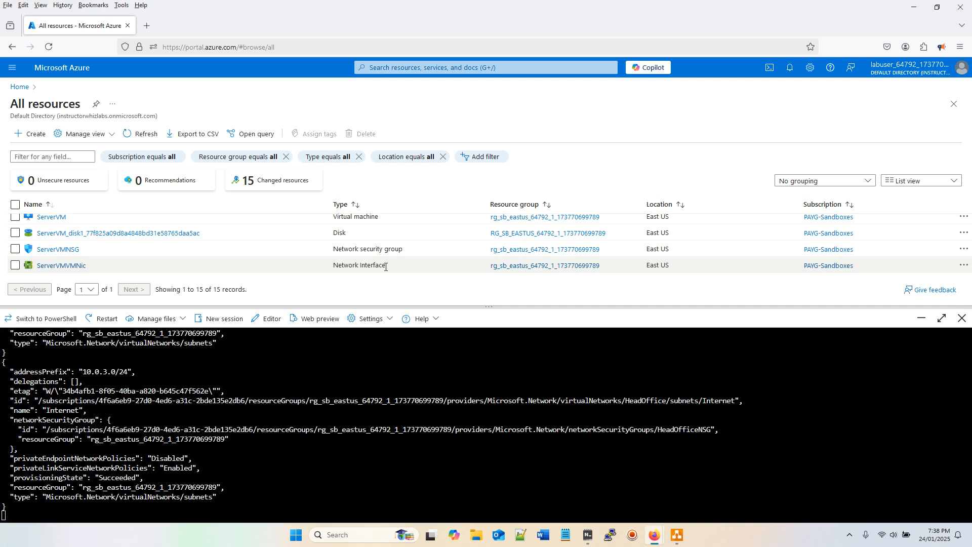
Step: Shrink the Cloud Shell pane further, then refresh and review the expanded All resources list
{"action": "left_click_drag", "start_coordinate": [498, 307], "coordinate": [496, 339]}
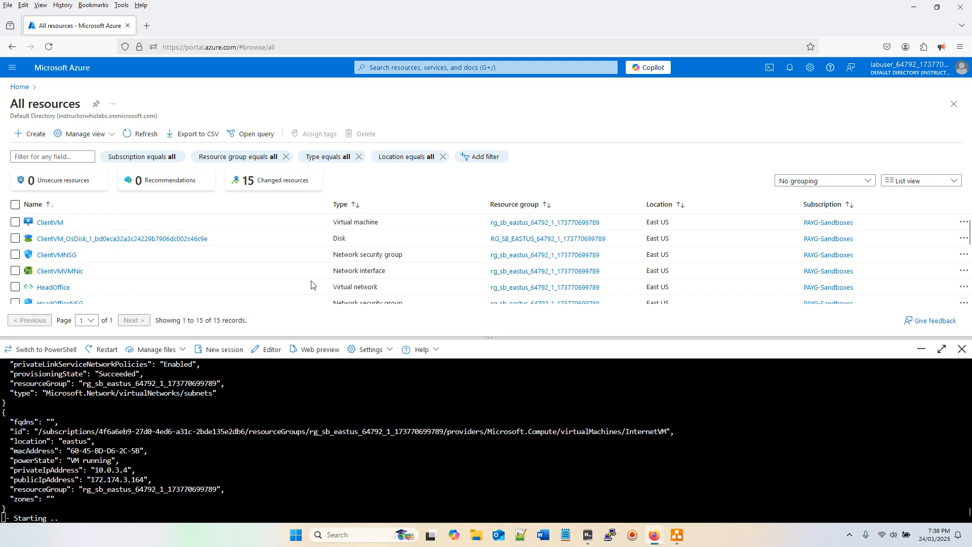
{"action": "left_click", "coordinate": [141, 138]}
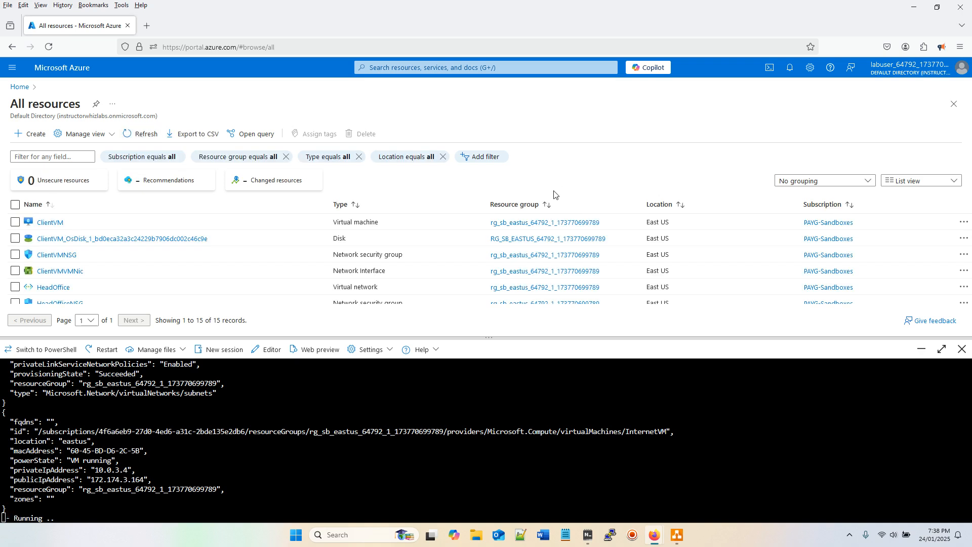
{"action": "scroll", "coordinate": [602, 233], "scroll_direction": "down", "scroll_amount": 3}
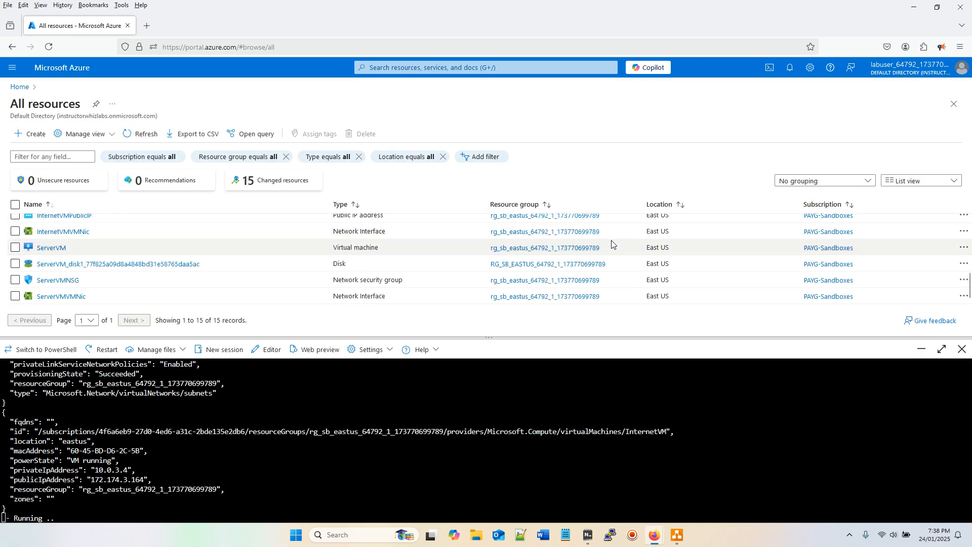
{"action": "scroll", "coordinate": [610, 241], "scroll_direction": "up", "scroll_amount": 3}
{"action": "scroll", "coordinate": [610, 245], "scroll_direction": "down", "scroll_amount": 3}
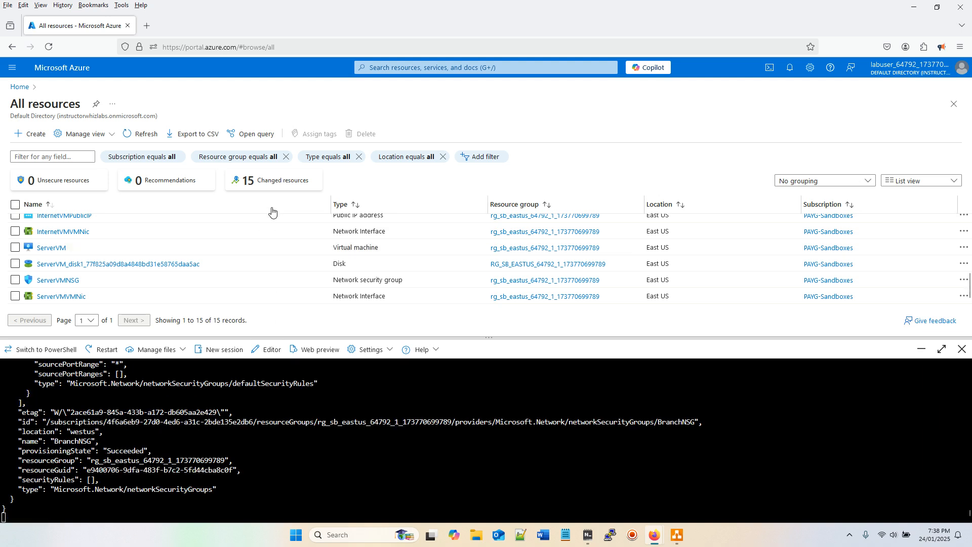
Step: Refresh the All resources list repeatedly to check the West US Branch virtual network, network security groups and virtual machine
{"action": "left_click", "coordinate": [141, 135]}
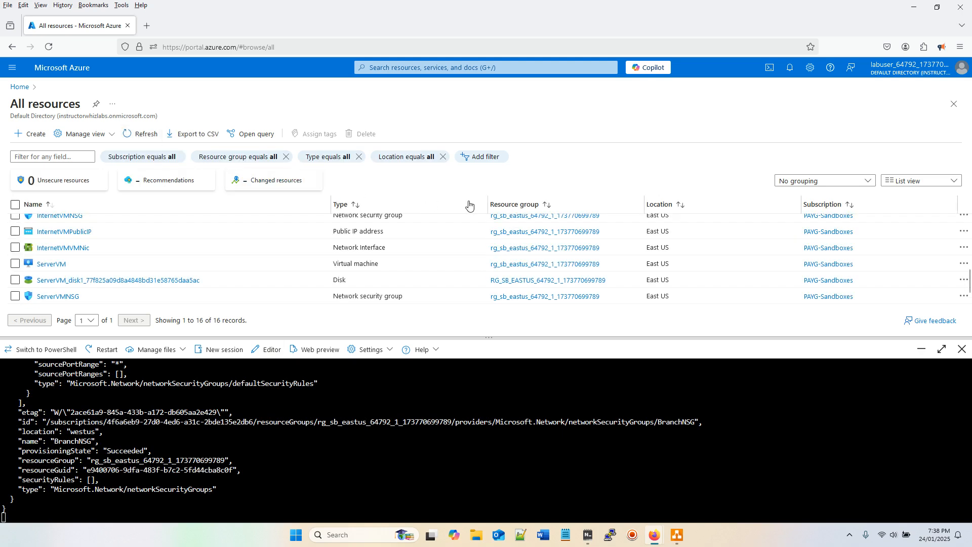
{"action": "scroll", "coordinate": [568, 268], "scroll_direction": "up", "scroll_amount": 3}
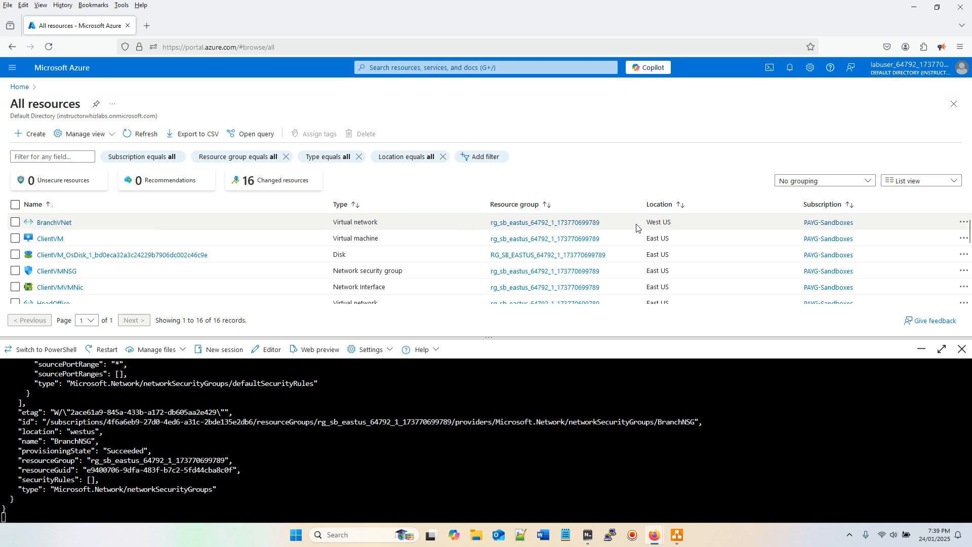
{"action": "left_click", "coordinate": [129, 135]}
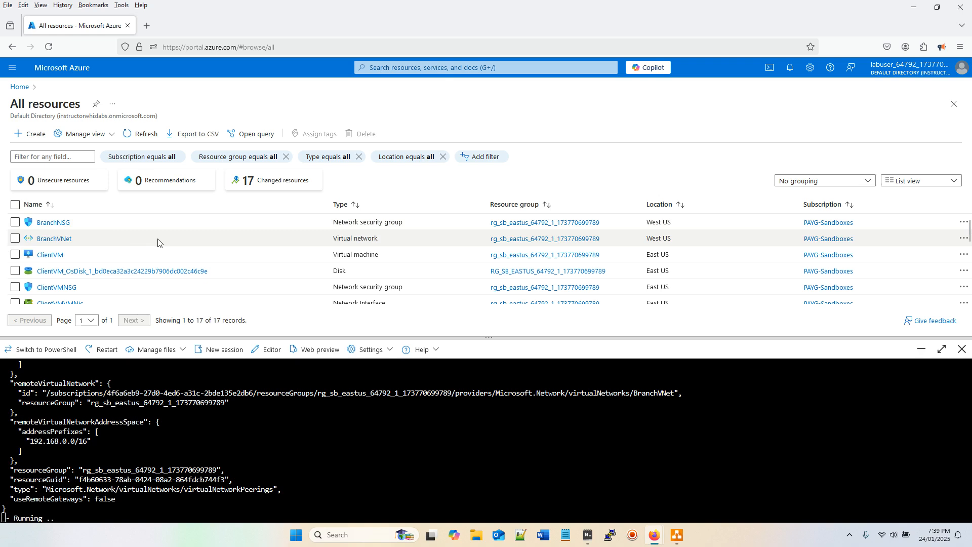
{"action": "left_click", "coordinate": [138, 135]}
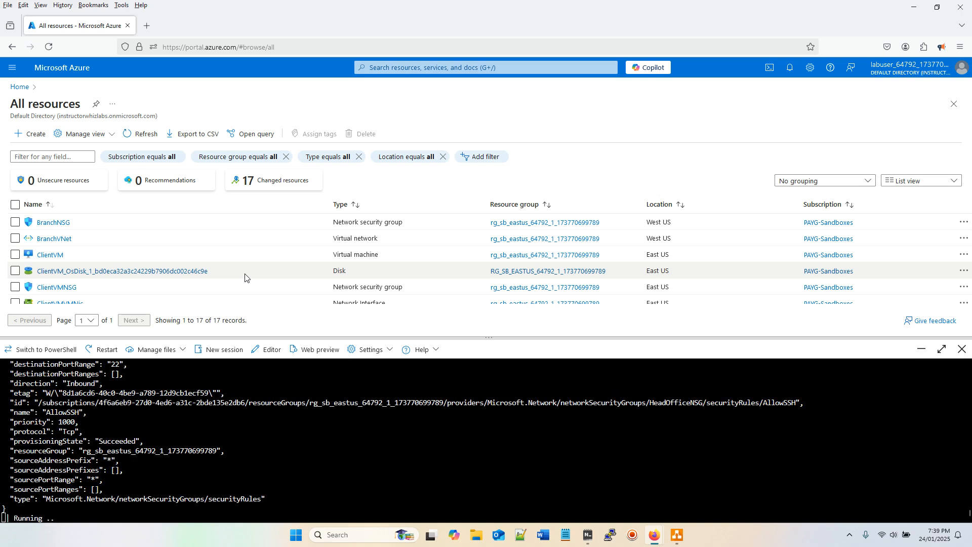
{"action": "left_click", "coordinate": [143, 134]}
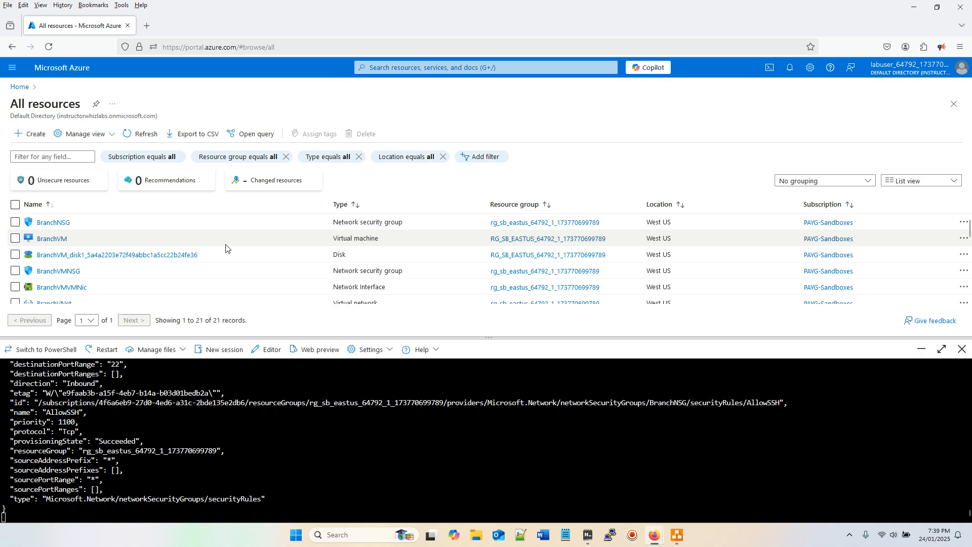
{"action": "scroll", "coordinate": [226, 248], "scroll_direction": "down", "scroll_amount": 2}
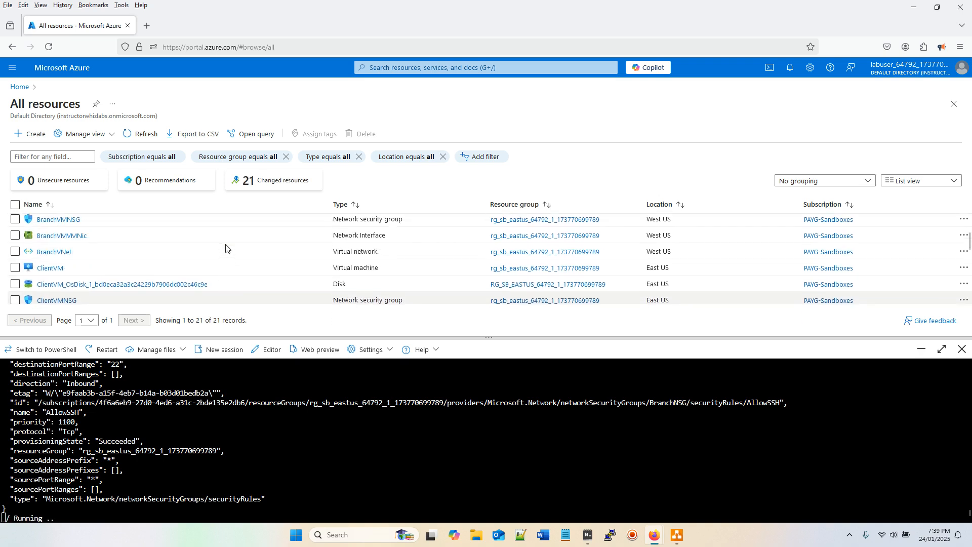
{"action": "scroll", "coordinate": [226, 249], "scroll_direction": "up", "scroll_amount": 2}
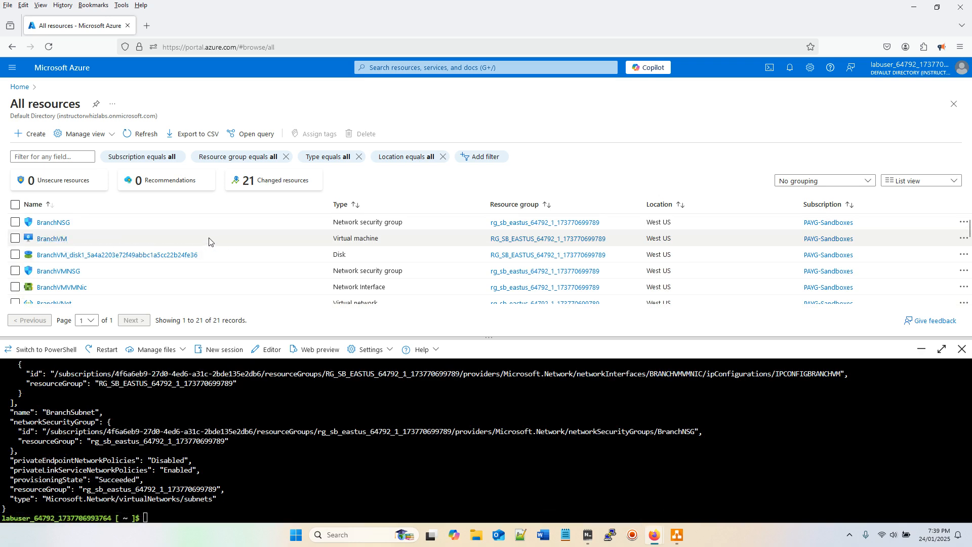
{"action": "left_click", "coordinate": [131, 135]}
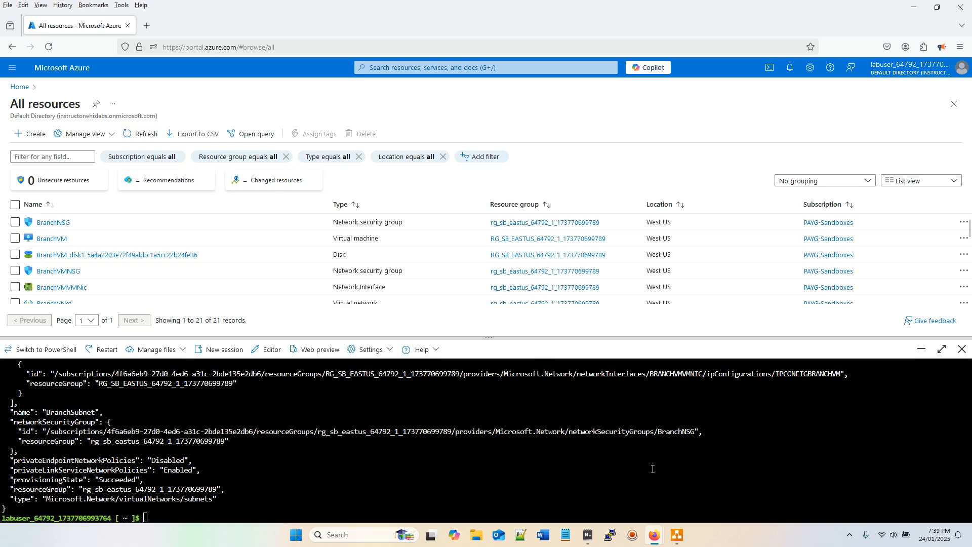
Step: Switch to the DNS.drawio diagram in draw.io and review the HeadOffice and Branch VNets, subnets, virtual machines and peering
{"action": "left_click", "coordinate": [676, 538]}
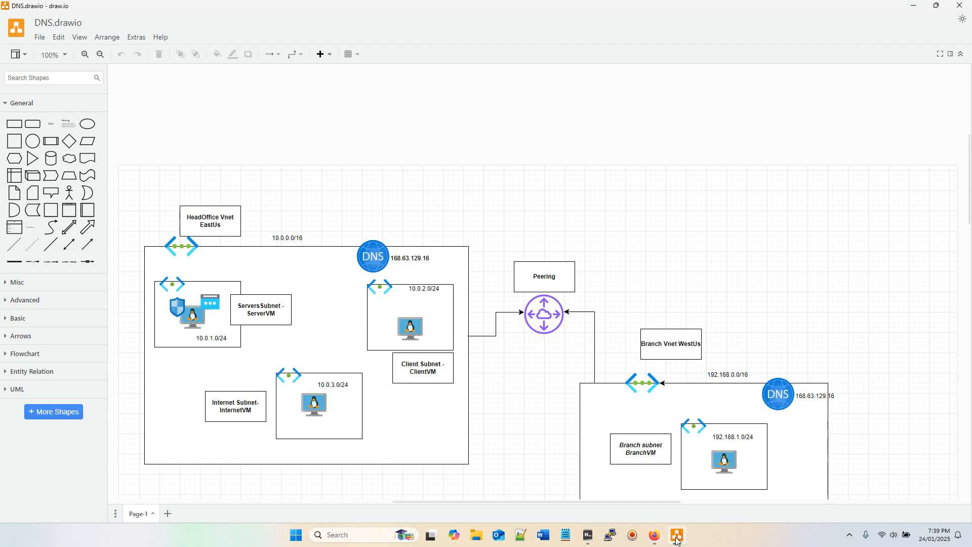
{"action": "scroll", "coordinate": [683, 342], "scroll_direction": "down", "scroll_amount": 3}
{"action": "scroll", "coordinate": [683, 342], "scroll_direction": "down", "scroll_amount": 1}
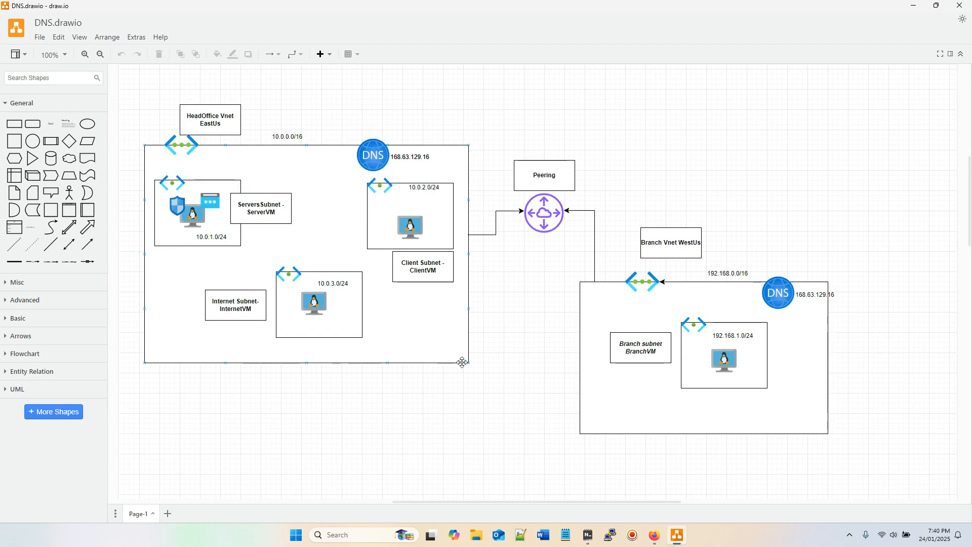
{"action": "left_click", "coordinate": [328, 224]}
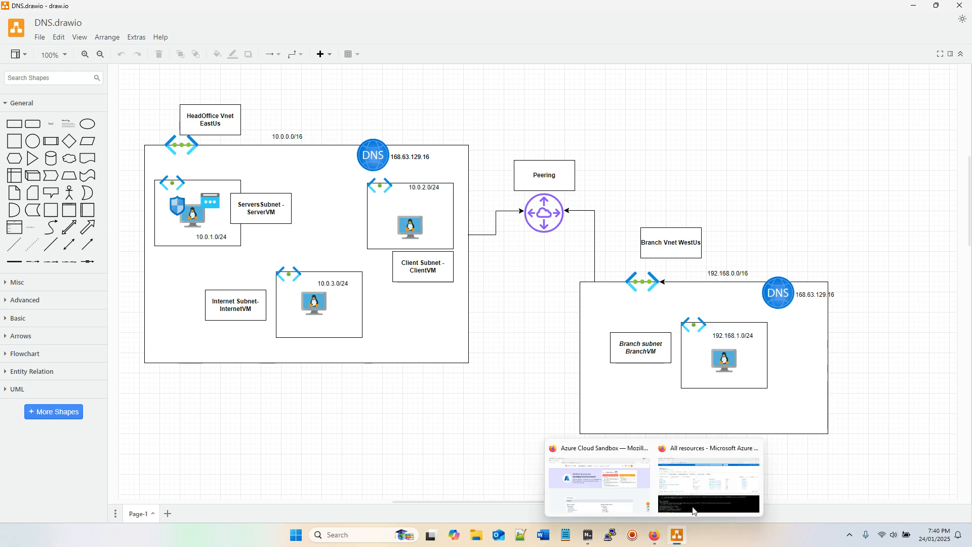
Step: Return to the Azure portal in Firefox, close Cloud Shell and refresh the full-height All resources list
{"action": "left_click", "coordinate": [696, 504]}
{"action": "scroll", "coordinate": [227, 279], "scroll_direction": "down", "scroll_amount": 3}
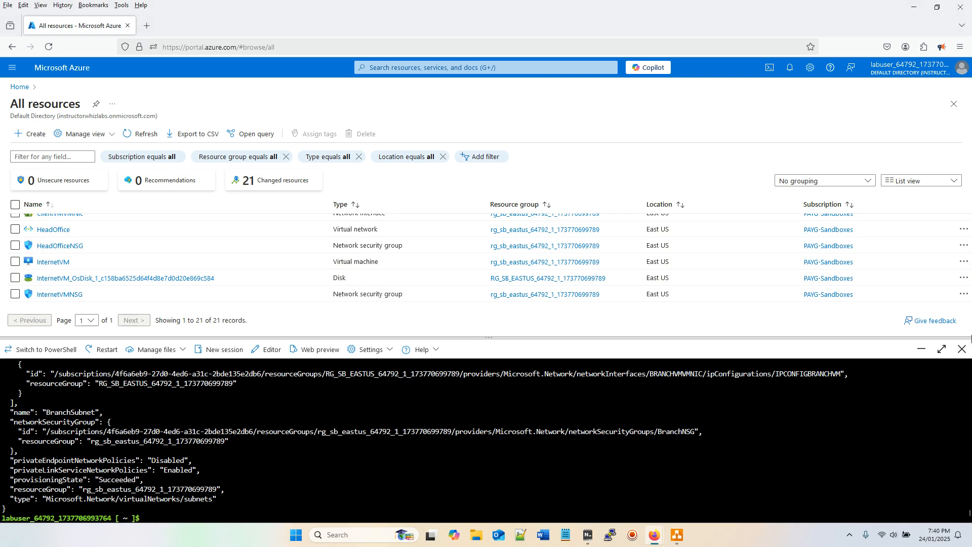
{"action": "left_click", "coordinate": [964, 355]}
{"action": "left_click", "coordinate": [964, 353]}
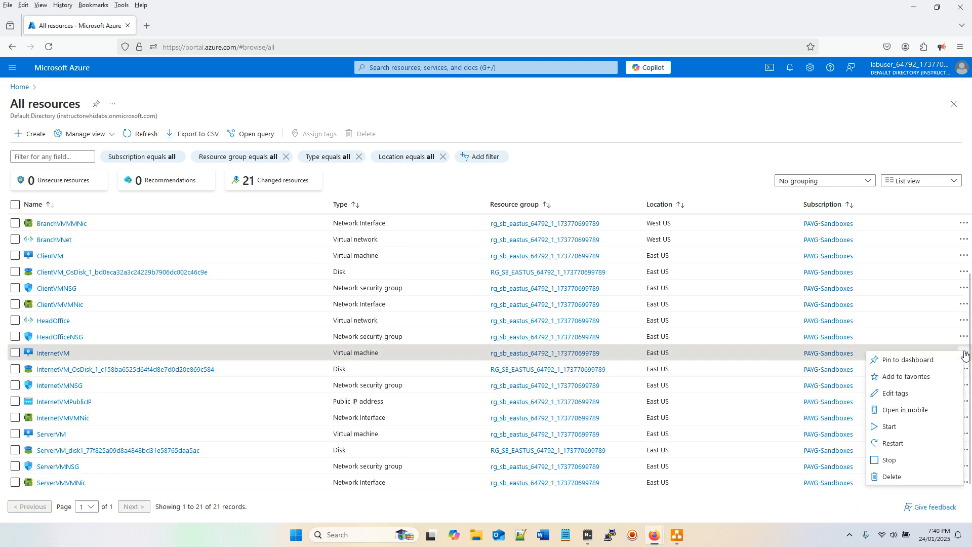
{"action": "left_click", "coordinate": [140, 137]}
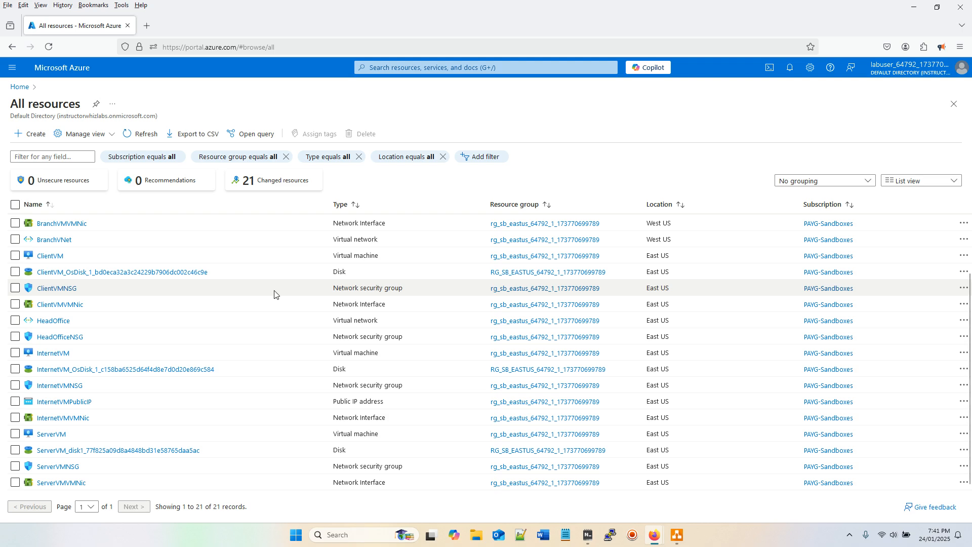
Step: Open the Virtual machines list from the portal home page and try to copy InternetVM's public IP address there
{"action": "left_click", "coordinate": [20, 87]}
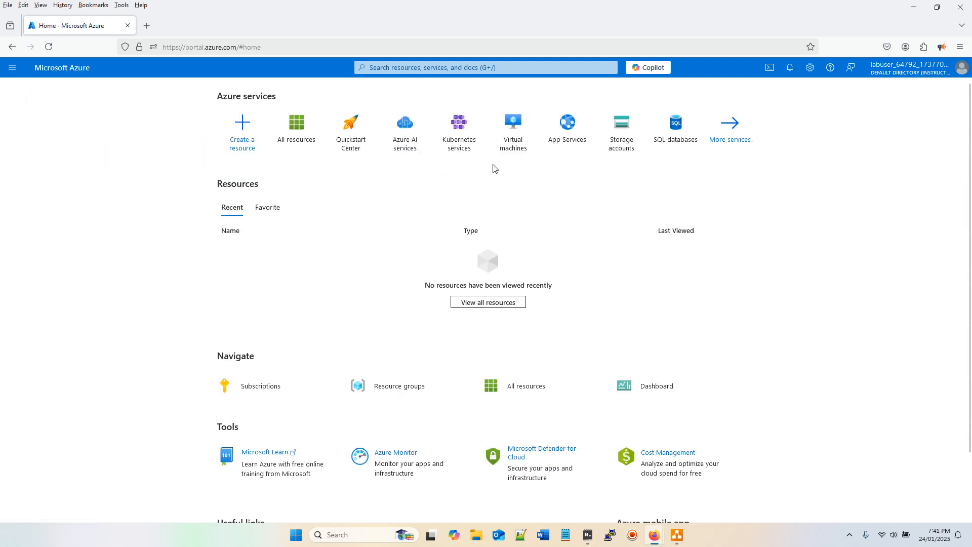
{"action": "left_click", "coordinate": [515, 141]}
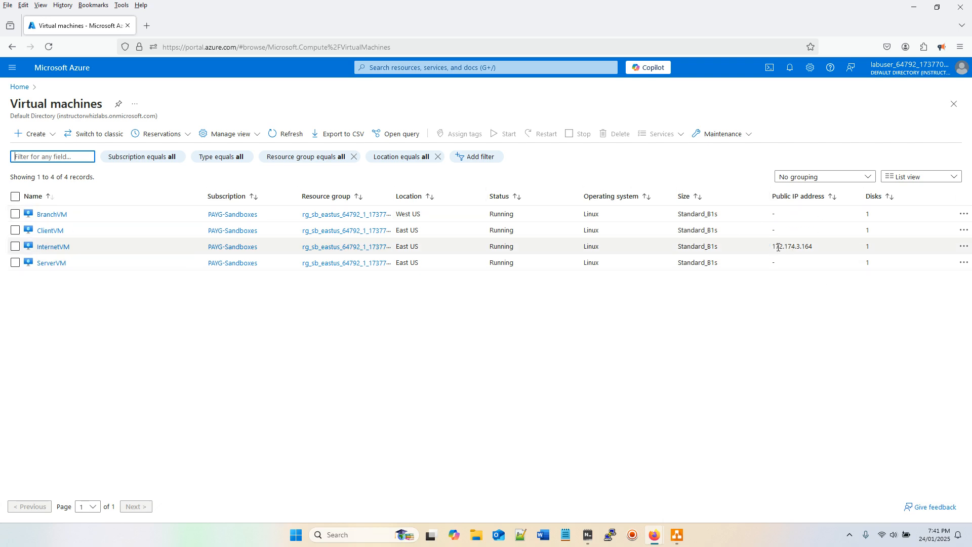
{"action": "left_click_drag", "start_coordinate": [773, 247], "coordinate": [812, 247]}
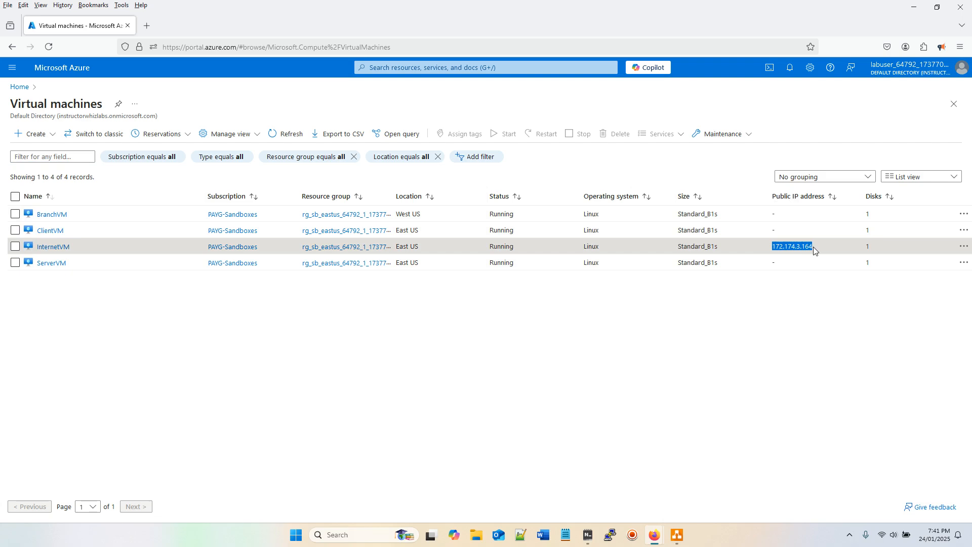
{"action": "right_click", "coordinate": [798, 245]}
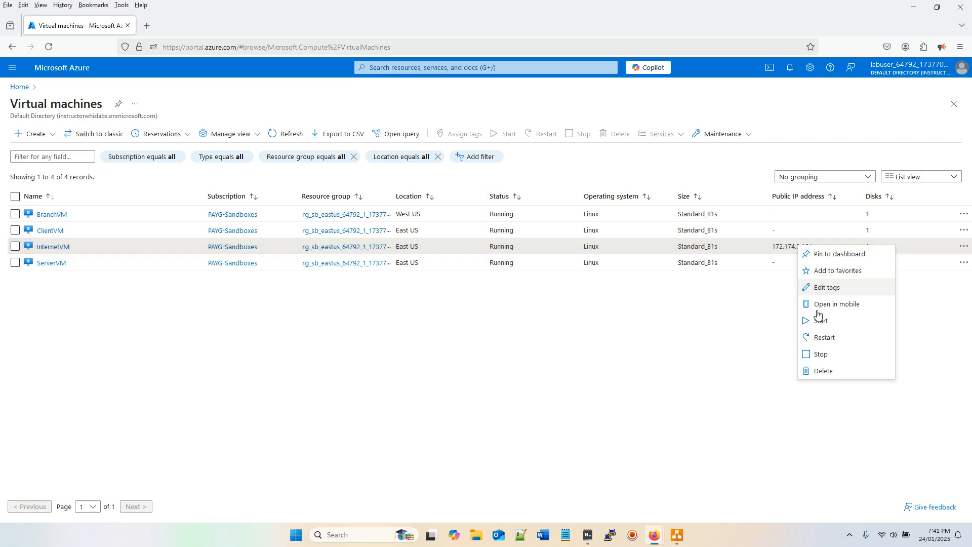
{"action": "left_click", "coordinate": [764, 326]}
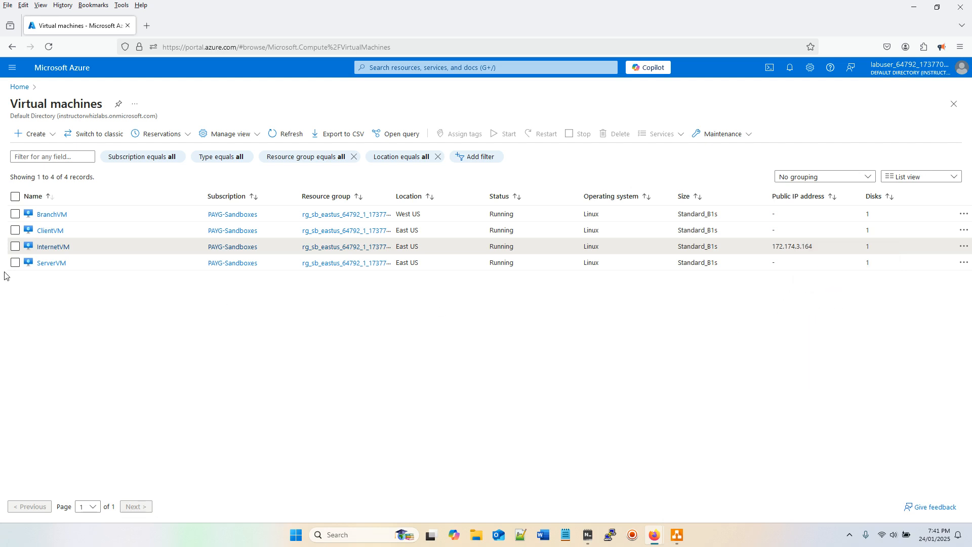
Step: Open InternetVM's overview and copy its public IP address
{"action": "left_click", "coordinate": [56, 247]}
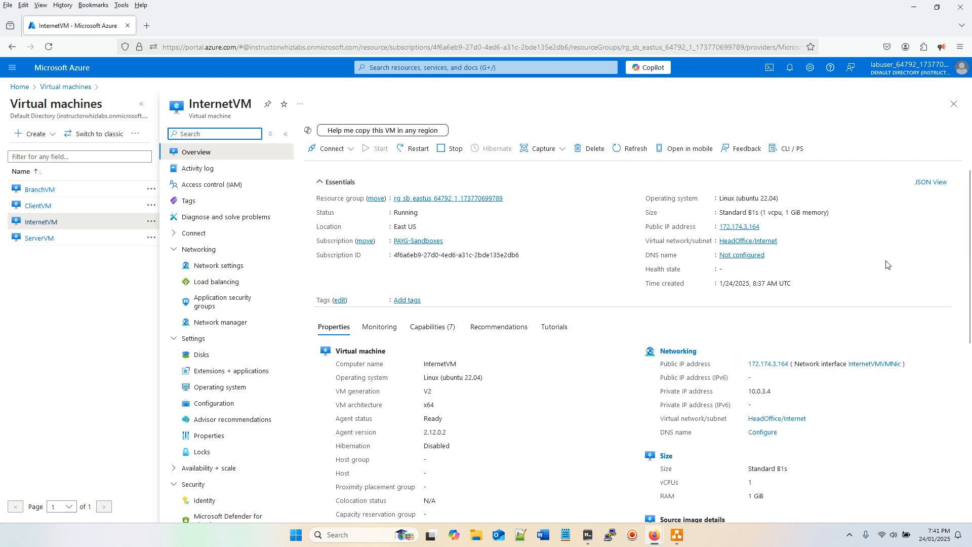
{"action": "left_click", "coordinate": [765, 227]}
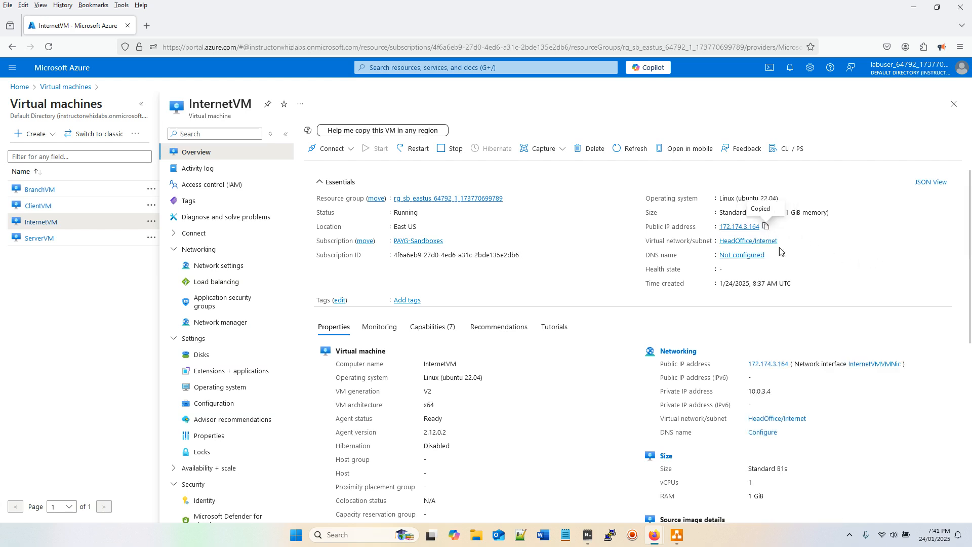
Step: Switch to PuTTY and open an SSH session on port 22 to InternetVM's copied public IP address, 172.174.3.164
{"action": "left_click", "coordinate": [610, 536]}
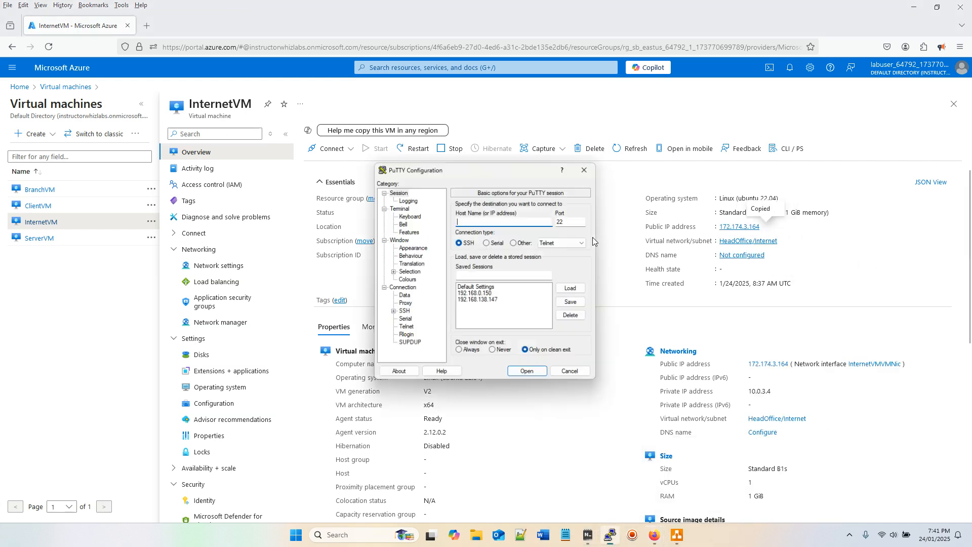
{"action": "right_click", "coordinate": [475, 220]}
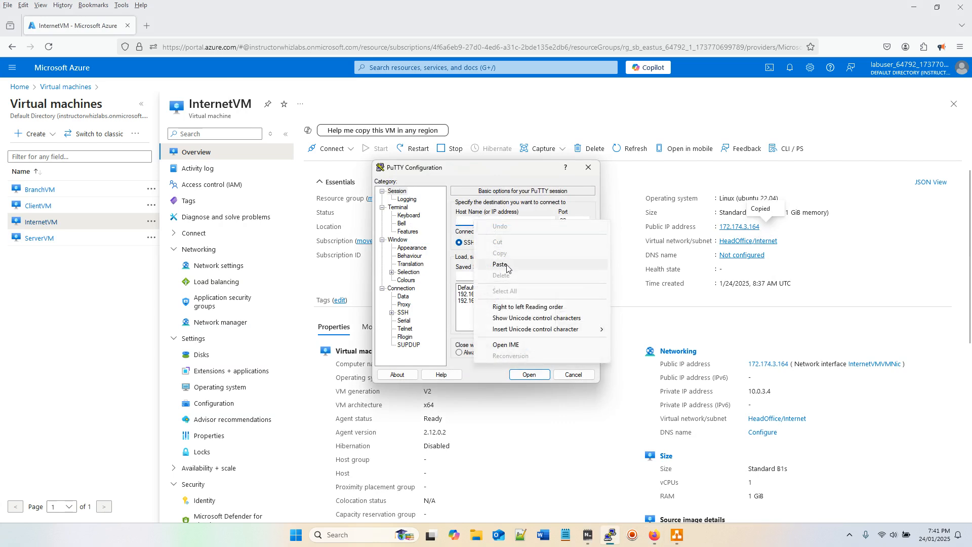
{"action": "left_click", "coordinate": [486, 264]}
{"action": "left_click", "coordinate": [528, 374]}
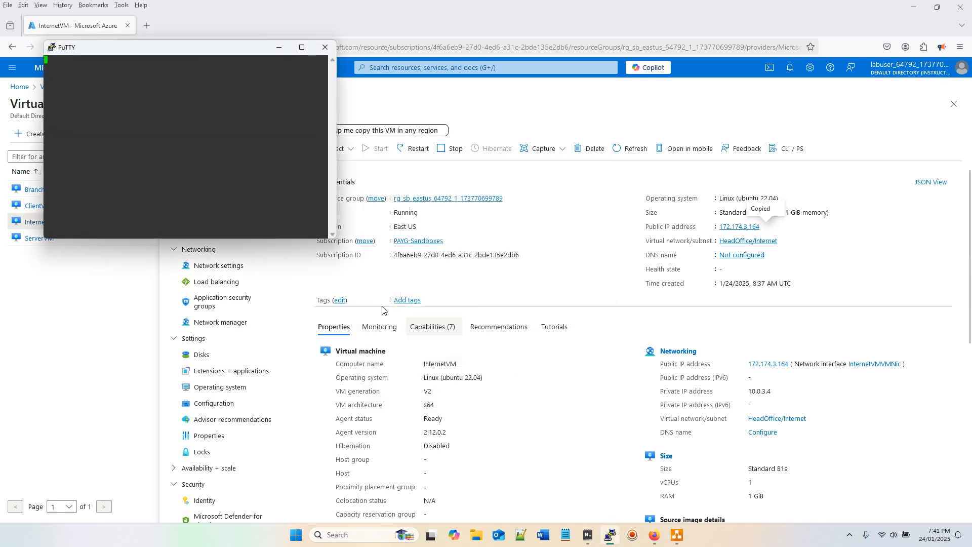
{"action": "left_click", "coordinate": [228, 279]}
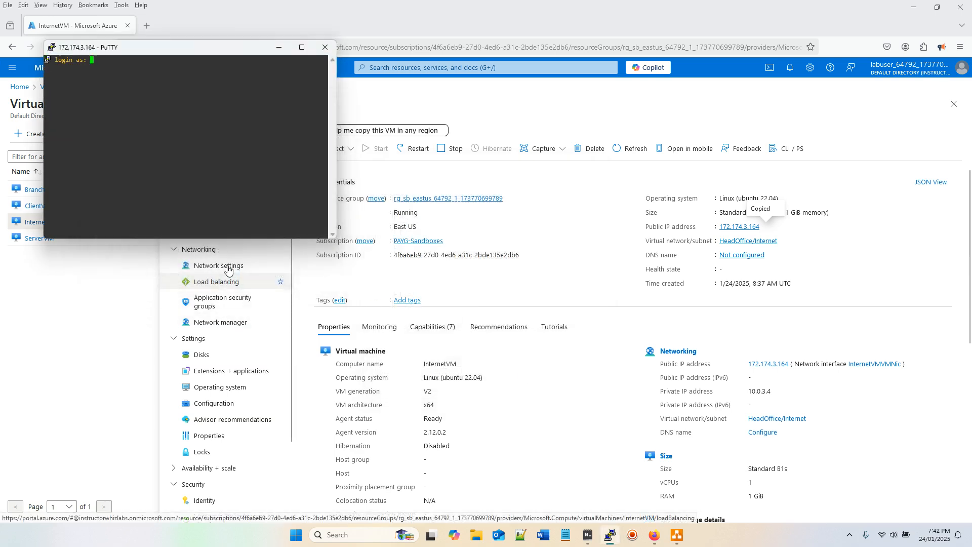
Step: Reposition the PuTTY session window and log in to InternetVM with the username azureuser
{"action": "left_click_drag", "start_coordinate": [181, 47], "coordinate": [394, 132]}
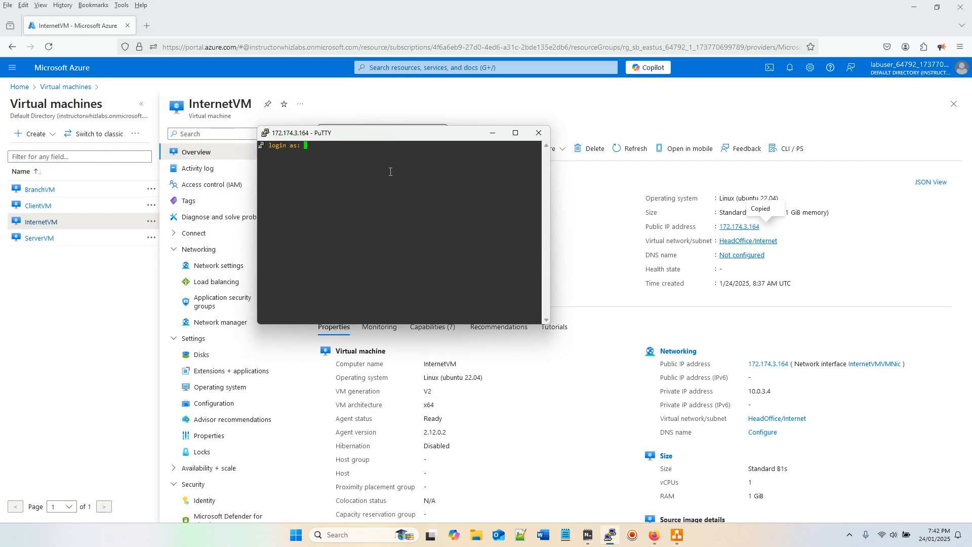
{"action": "type", "text": "azureuser"}
{"action": "key", "text": "Return"}
Step: Switch to combined.txt in Notepads and copy the admin password value from the script variables
{"action": "mouse_move", "coordinate": [583, 535]}
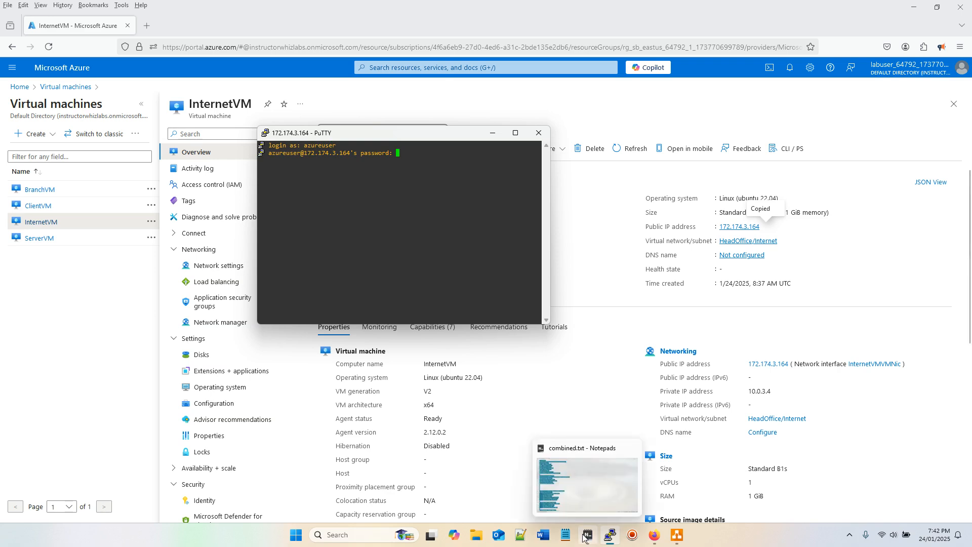
{"action": "left_click", "coordinate": [591, 492]}
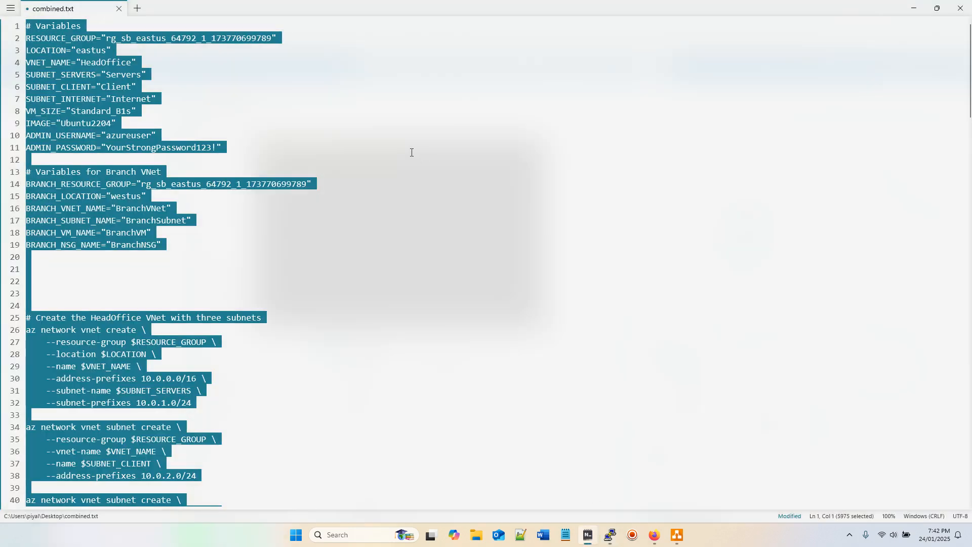
{"action": "left_click", "coordinate": [360, 136]}
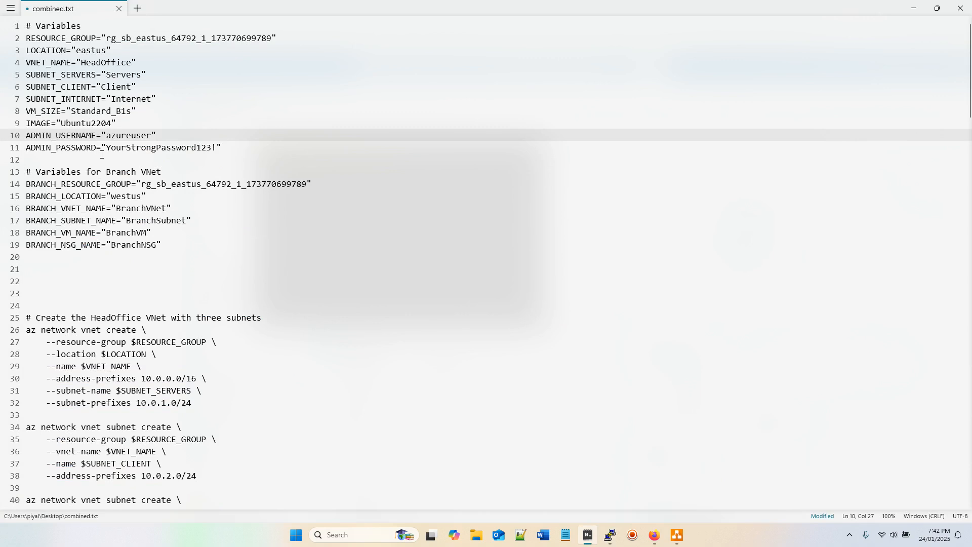
{"action": "left_click_drag", "start_coordinate": [108, 148], "coordinate": [217, 147]}
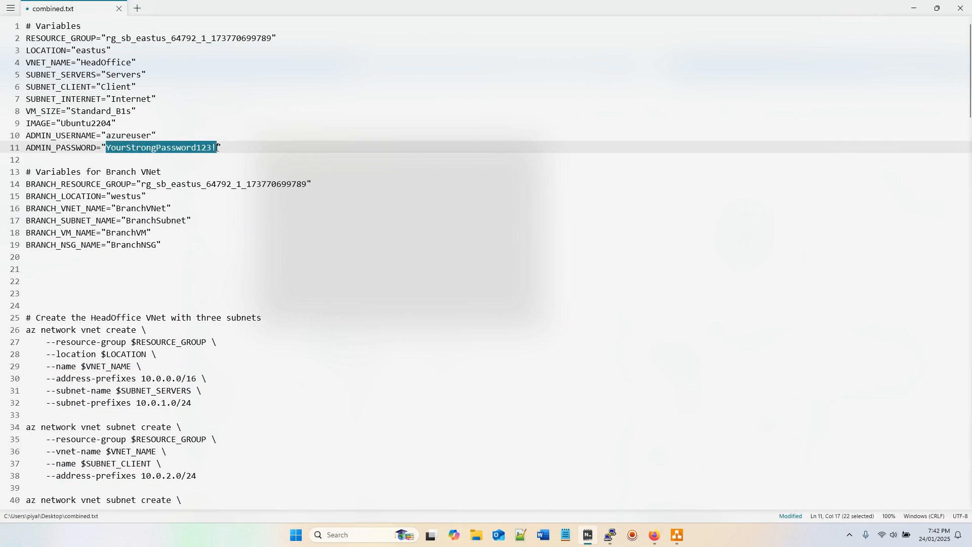
{"action": "right_click", "coordinate": [198, 147]}
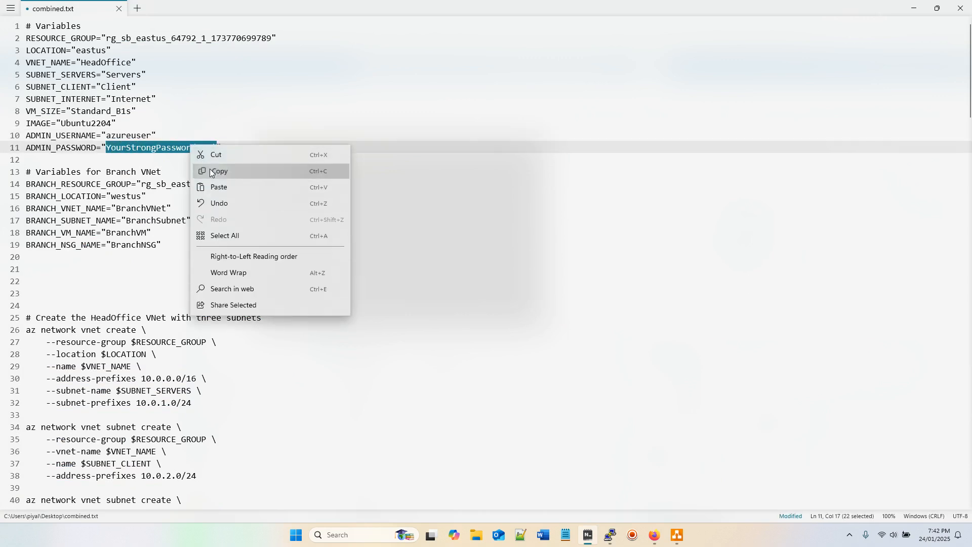
{"action": "left_click", "coordinate": [213, 169]}
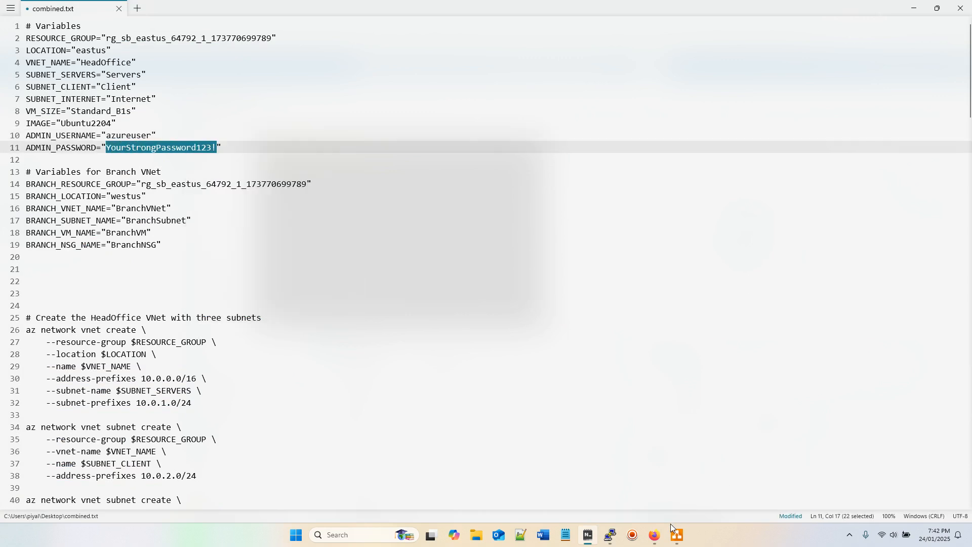
Step: Return to the PuTTY session and enter the copied admin password, retrying it at the repeated password prompt
{"action": "left_click", "coordinate": [613, 536]}
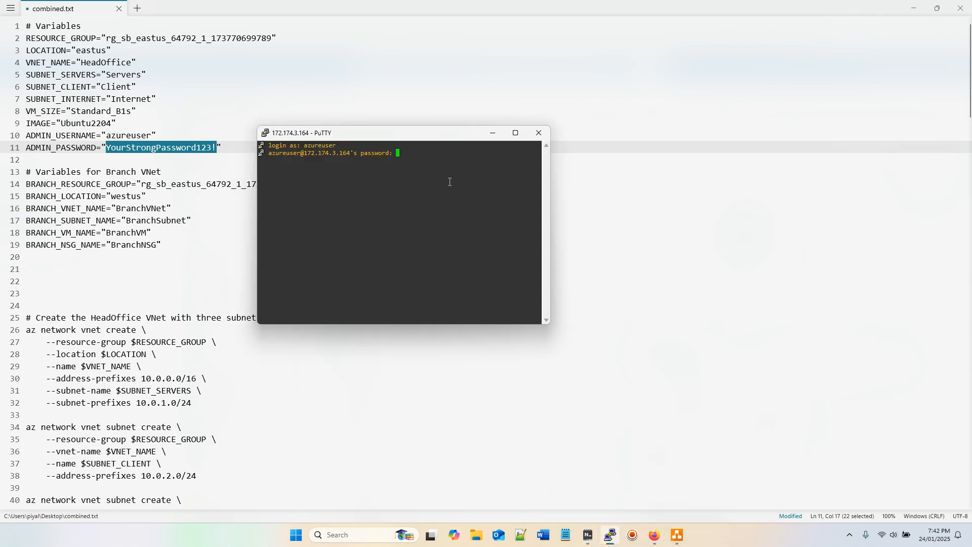
{"action": "key", "text": "Return"}
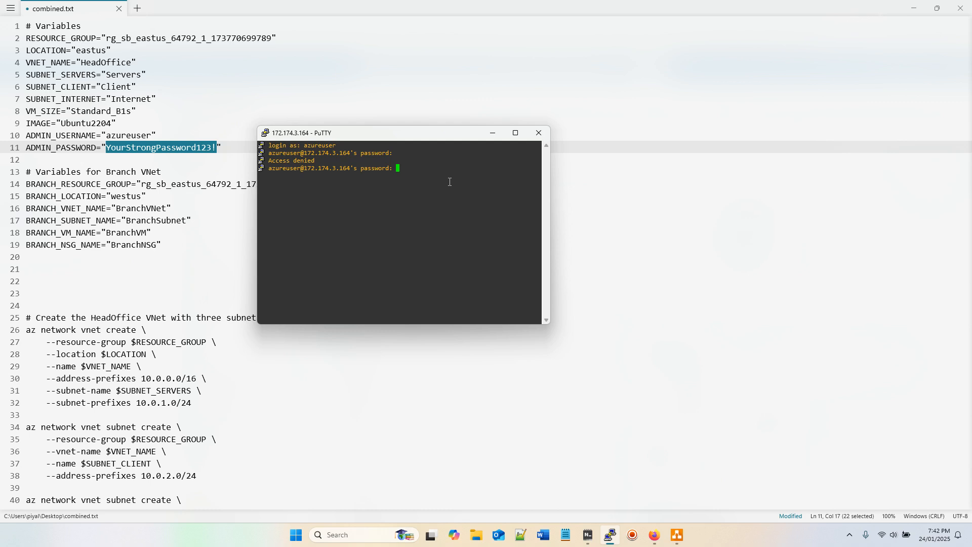
{"action": "key", "text": "Return"}
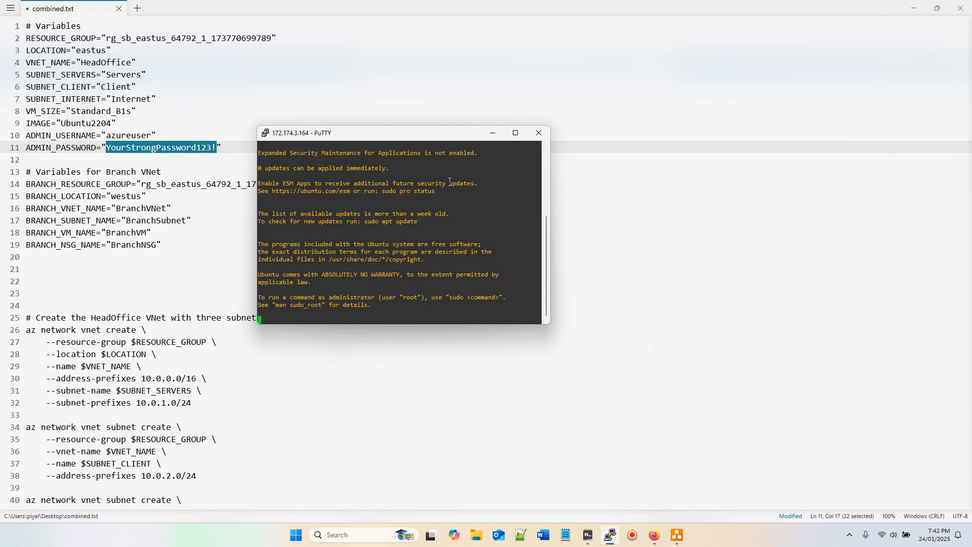
Step: Maximize the InternetVM terminal, clear its screen and add a series of empty prompt lines
{"action": "left_click", "coordinate": [516, 133]}
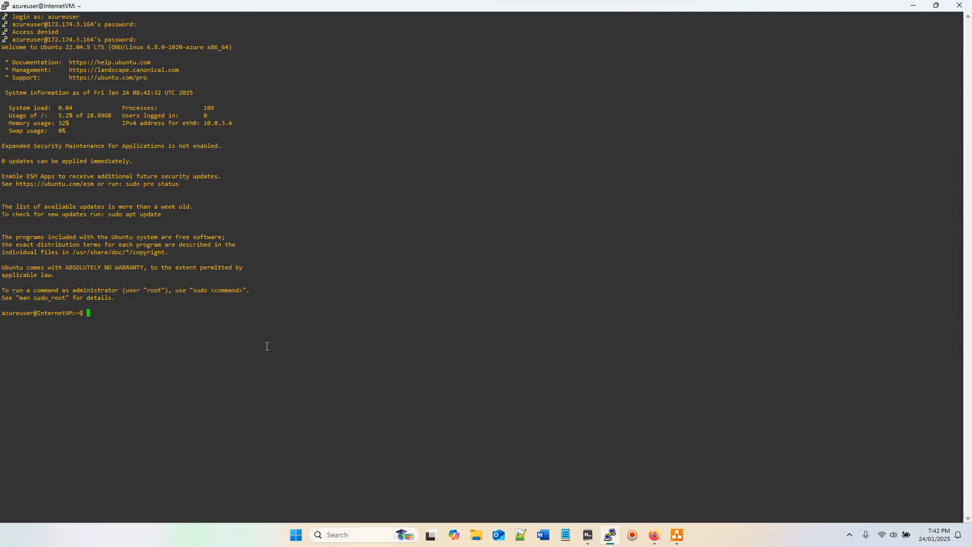
{"action": "type", "text": "clear"}
{"action": "key", "text": "Return"}
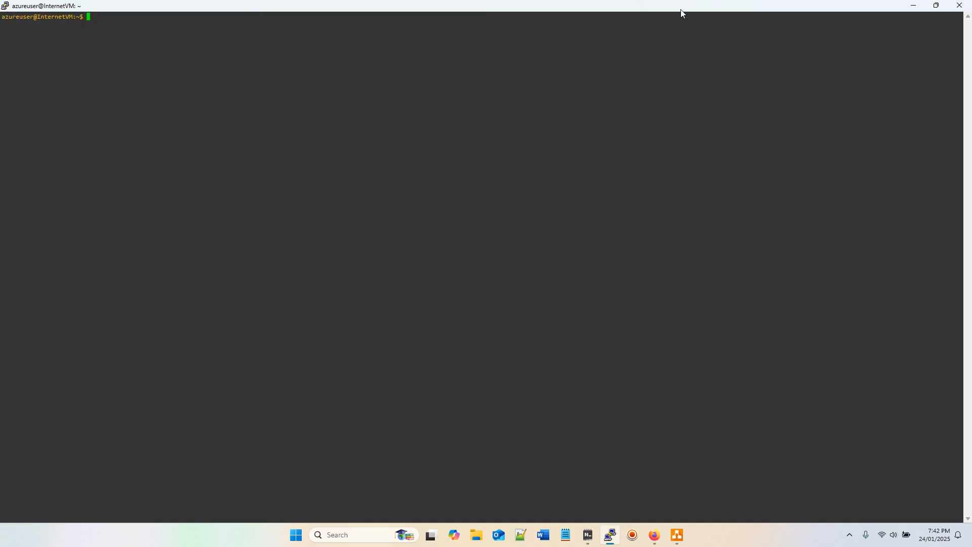
{"action": "left_click_drag", "start_coordinate": [658, 43], "coordinate": [657, 9]}
{"action": "left_click", "coordinate": [254, 98]}
{"action": "key", "text": "Return"}
{"action": "key", "text": "Return"}
{"action": "key", "text": "Return"}
{"action": "key", "text": "Return"}
{"action": "key", "text": "Return"}
{"action": "key", "text": "Return"}
{"action": "key", "text": "Return"}
{"action": "key", "text": "Return"}
{"action": "key", "text": "Return"}
{"action": "key", "text": "Return"}
{"action": "key", "text": "Return"}
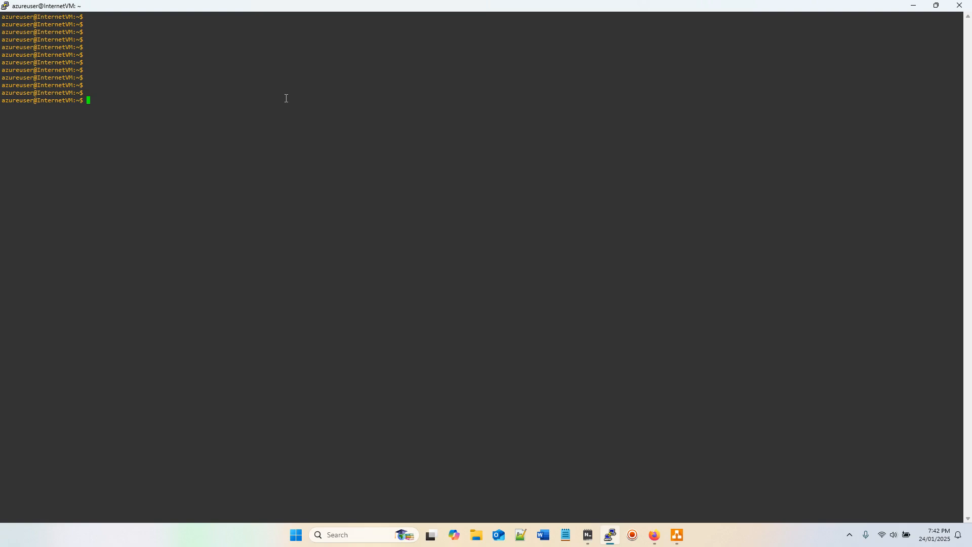
Step: Try to run ifconfig on InternetVM, and install its missing package with sudo apt install net-tools
{"action": "type", "text": "ifconfig"}
{"action": "key", "text": "Return"}
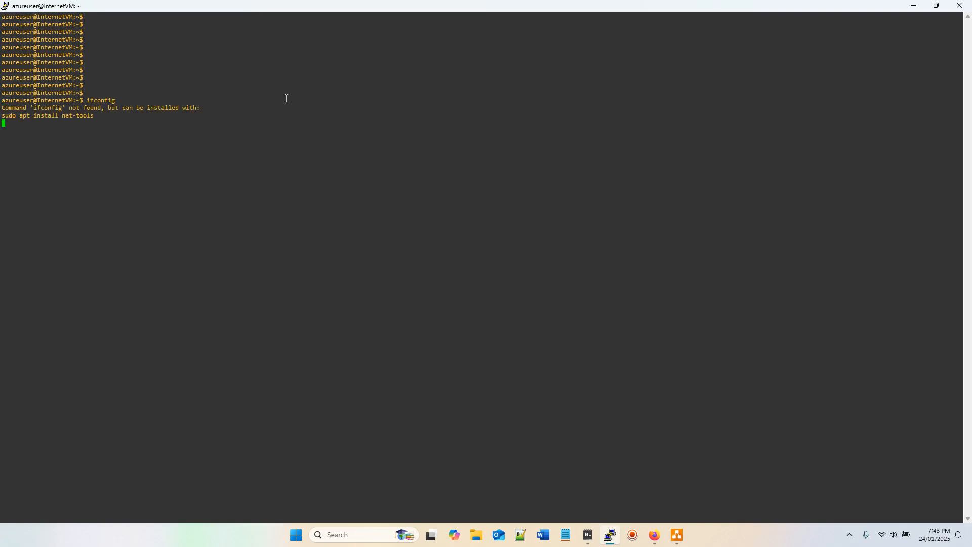
{"action": "left_click_drag", "start_coordinate": [97, 115], "coordinate": [2, 116]}
{"action": "right_click", "coordinate": [36, 116]}
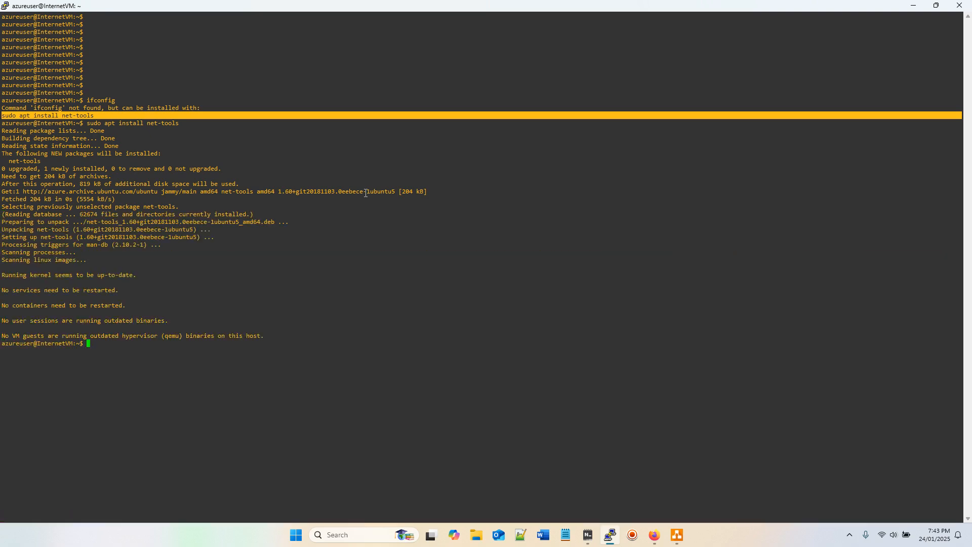
Step: Clear the installation output from the InternetVM terminal and add empty prompt lines
{"action": "type", "text": "clear"}
{"action": "key", "text": "Return"}
{"action": "key", "text": "Return"}
{"action": "key", "text": "Return"}
{"action": "key", "text": "Return"}
{"action": "key", "text": "Return"}
{"action": "key", "text": "Return"}
{"action": "key", "text": "Return"}
{"action": "key", "text": "Return"}
{"action": "key", "text": "Return"}
{"action": "key", "text": "Return"}
{"action": "key", "text": "Return"}
{"action": "key", "text": "Return"}
{"action": "key", "text": "Return"}
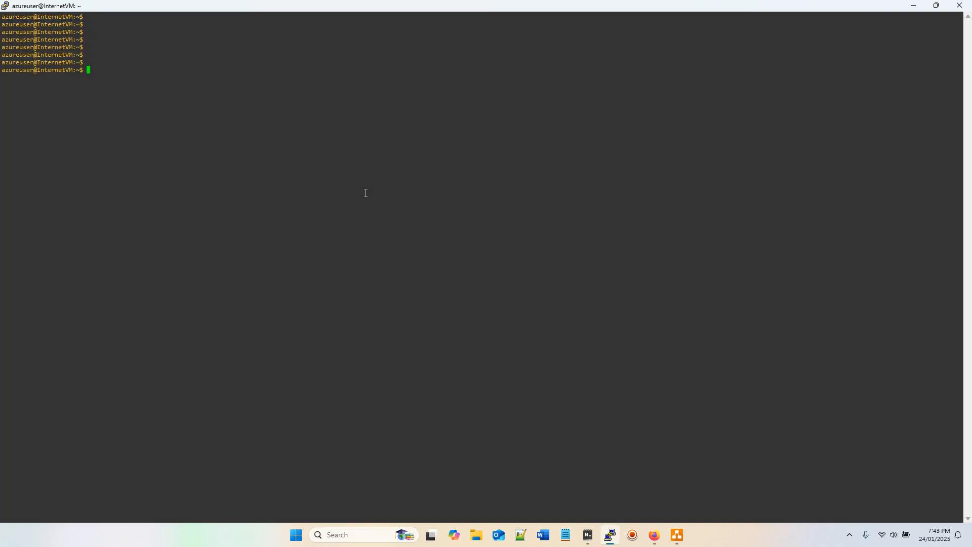
Step: Switch to the Azure portal in Firefox, return to its home page and open Virtual networks through a search for vnet
{"action": "left_click", "coordinate": [655, 535]}
{"action": "left_click", "coordinate": [666, 513]}
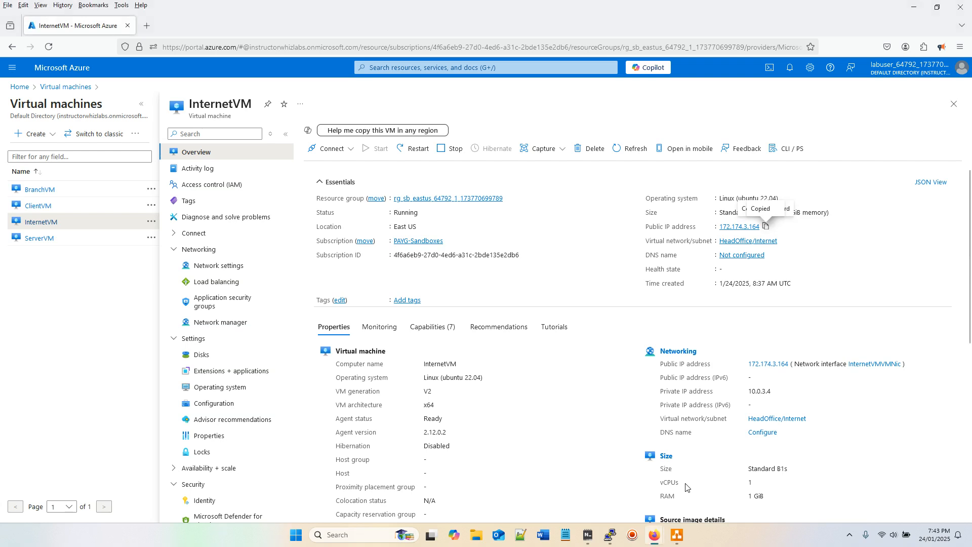
{"action": "left_click", "coordinate": [20, 87]}
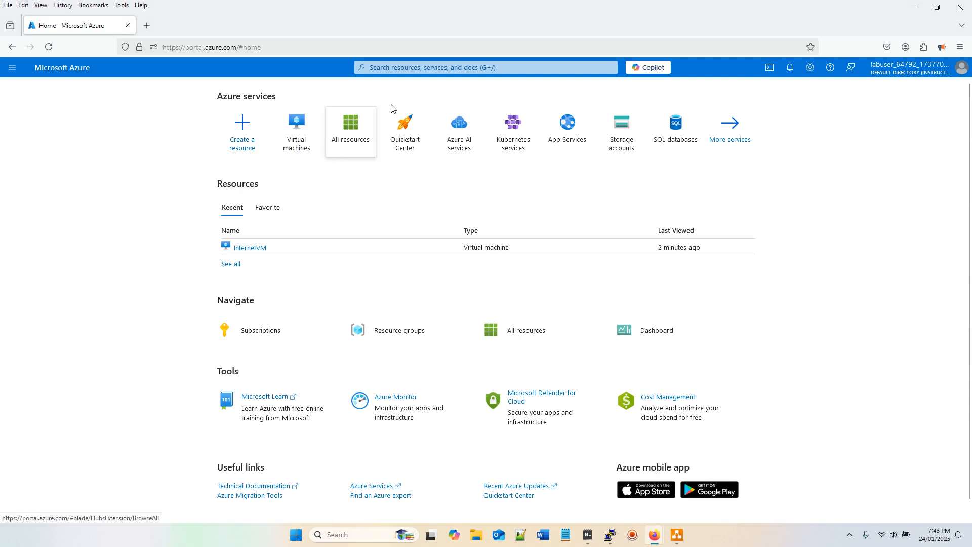
{"action": "left_click", "coordinate": [384, 67]}
{"action": "type", "text": "vnet"}
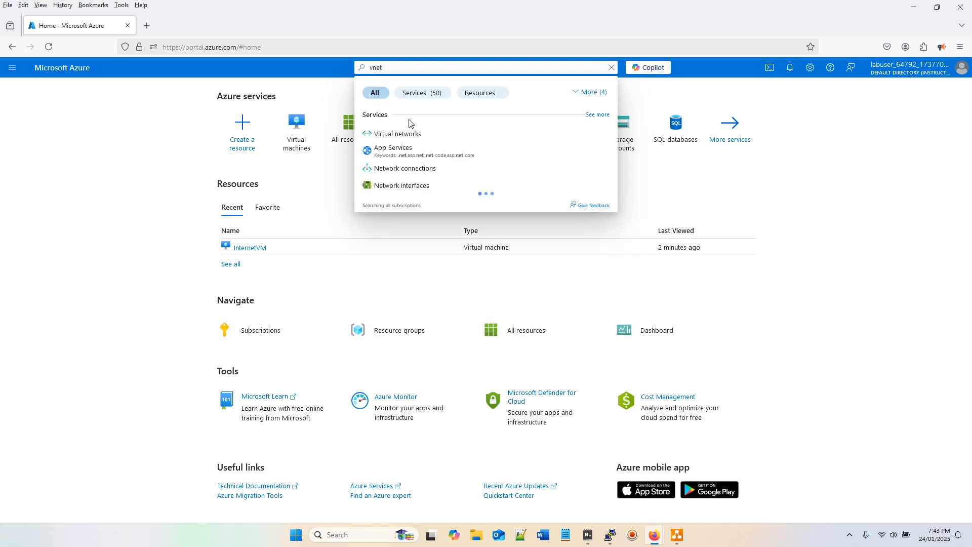
{"action": "left_click", "coordinate": [400, 133]}
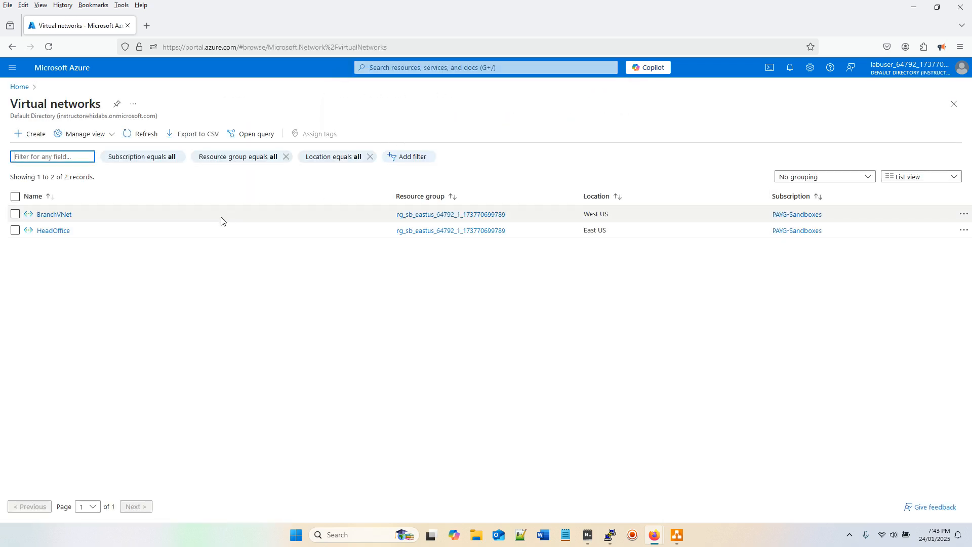
Step: Check the DNS servers settings of the HeadOffice and BranchVNet virtual networks
{"action": "left_click", "coordinate": [56, 232]}
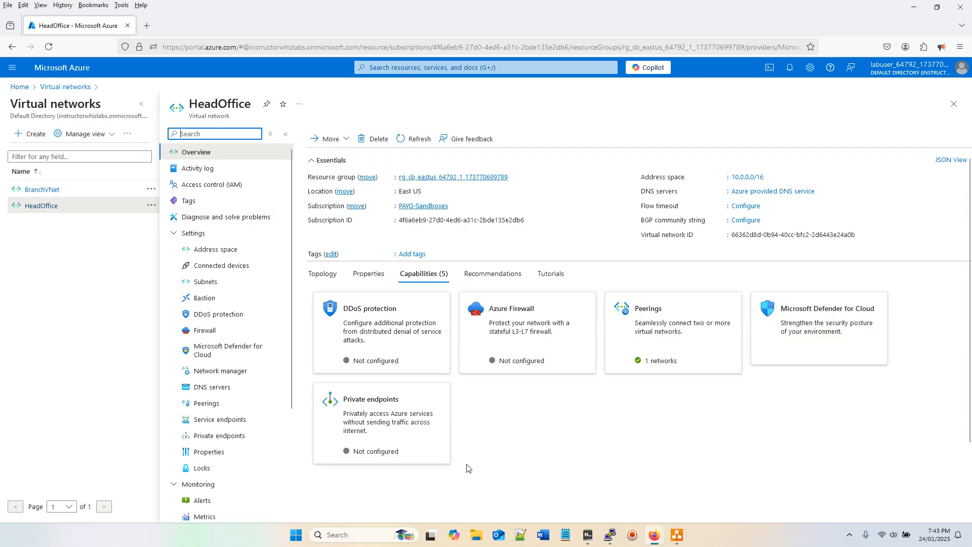
{"action": "left_click", "coordinate": [216, 391]}
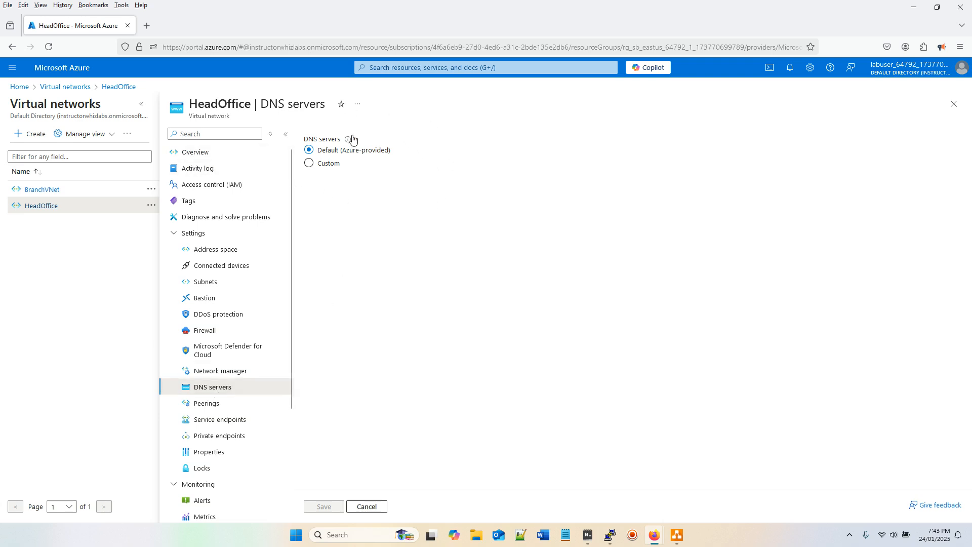
{"action": "mouse_move", "coordinate": [349, 141]}
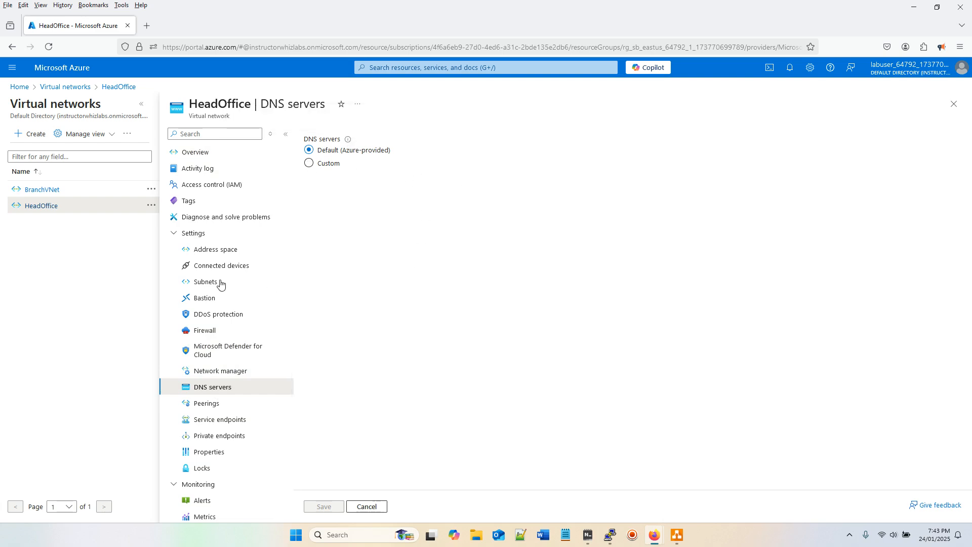
{"action": "left_click", "coordinate": [42, 190]}
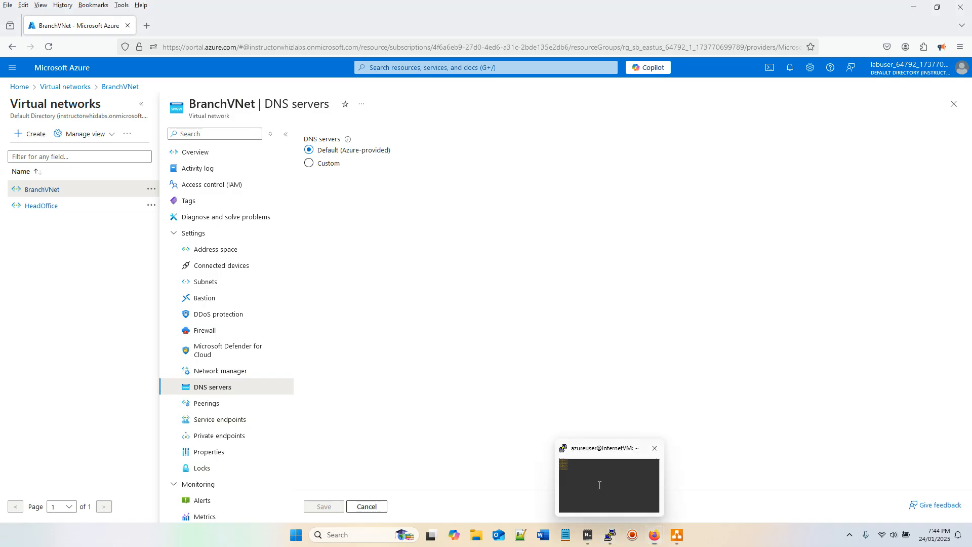
Step: Switch back to the InternetVM session in PuTTY and list its network interfaces with ifconfig
{"action": "left_click", "coordinate": [608, 533]}
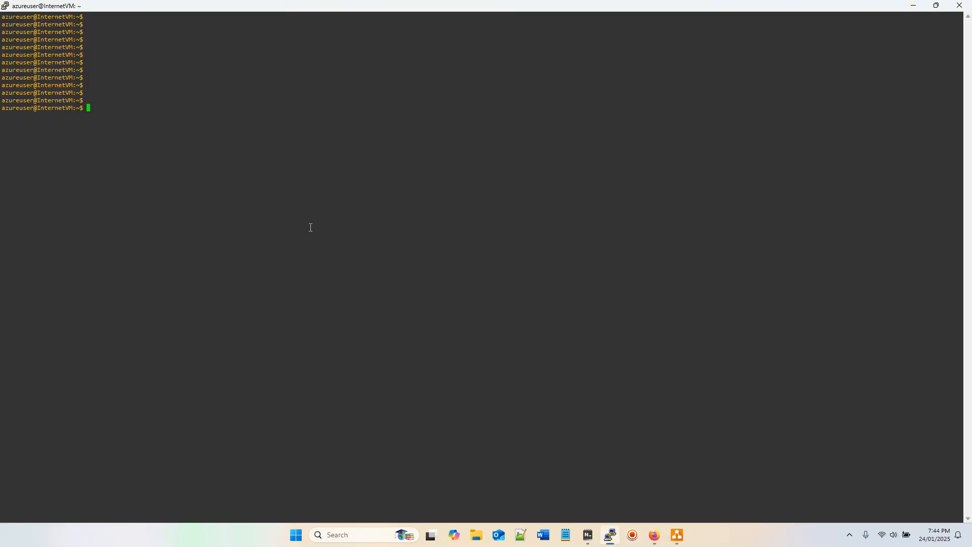
{"action": "type", "text": "ifconfig"}
{"action": "key", "text": "Return"}
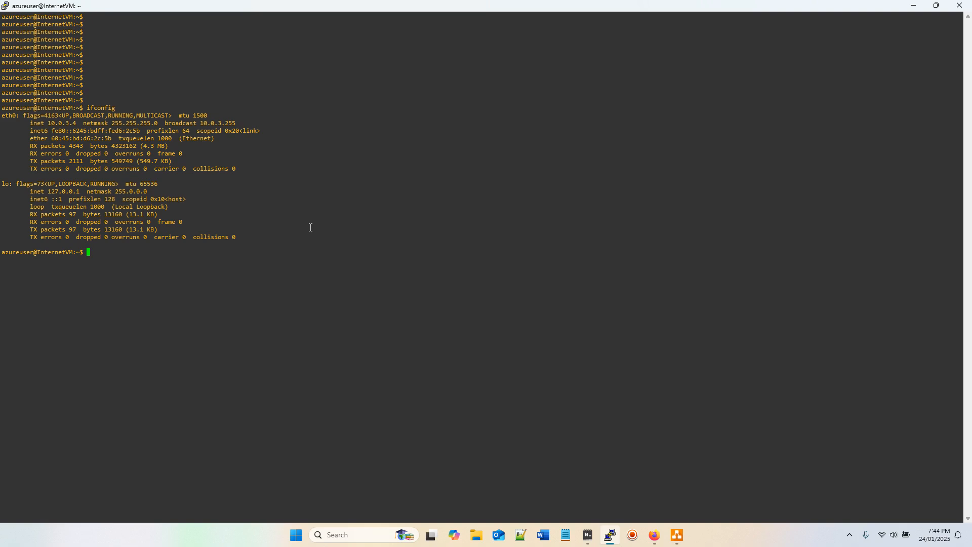
Step: Ping ClientVM by name from InternetVM, stop after a few replies and examine the domain suffix in them
{"action": "type", "text": "ping"}
{"action": "type", "text": "ClientVM"}
{"action": "key", "text": "Return"}
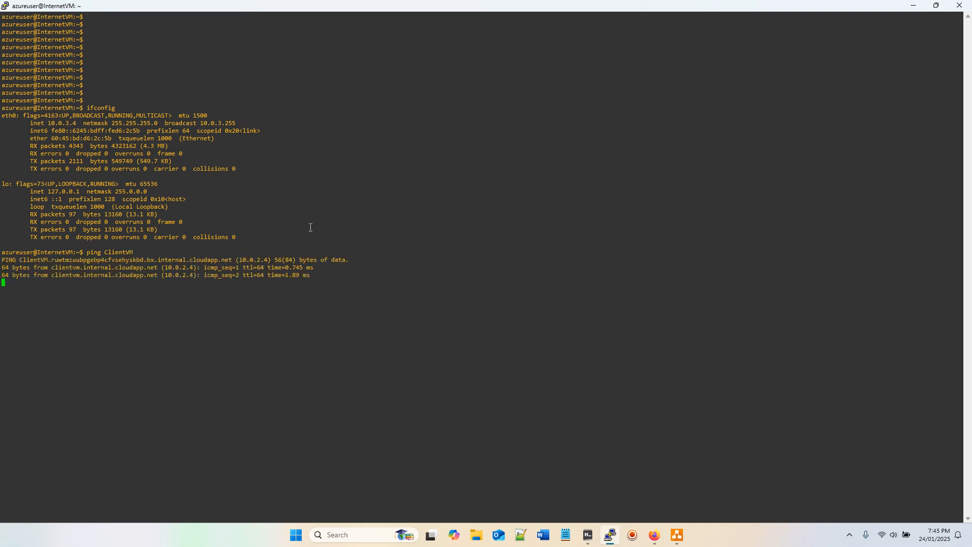
{"action": "key", "text": "ctrl+c"}
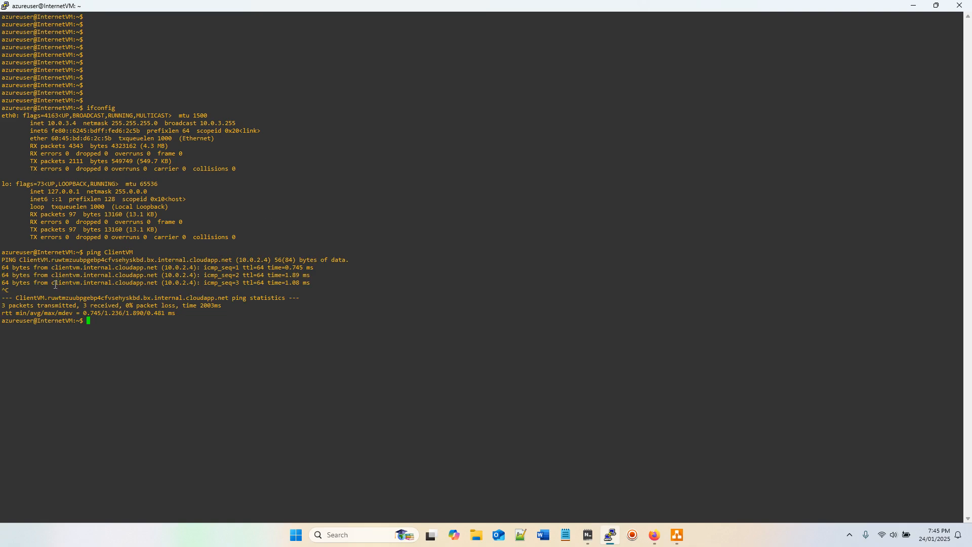
{"action": "left_click_drag", "start_coordinate": [85, 285], "coordinate": [161, 286]}
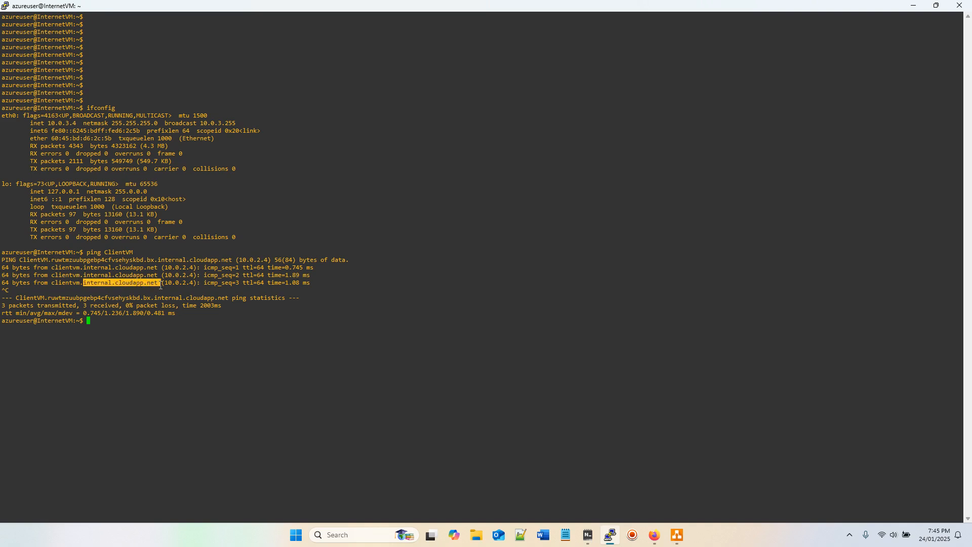
{"action": "left_click", "coordinate": [360, 328]}
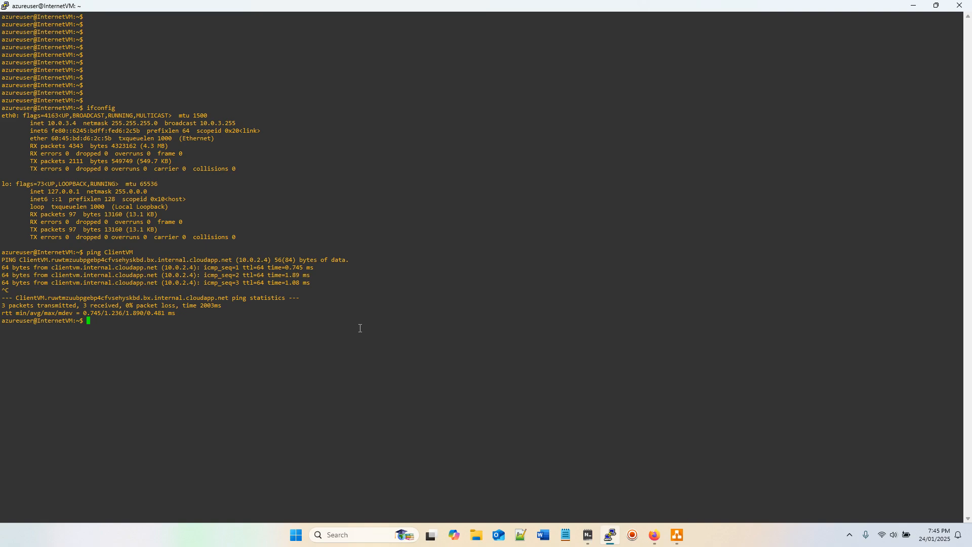
Step: Reuse the last command to ping ServerVM by name, and stop it after a few replies
{"action": "key", "text": "Up"}
{"action": "key", "text": "BackSpace"}
{"action": "key", "text": "BackSpace"}
{"action": "key", "text": "BackSpace"}
{"action": "key", "text": "BackSpace"}
{"action": "key", "text": "BackSpace"}
{"action": "key", "text": "BackSpace"}
{"action": "key", "text": "BackSpace"}
{"action": "key", "text": "BackSpace"}
{"action": "type", "text": "ServerVM"}
{"action": "key", "text": "Return"}
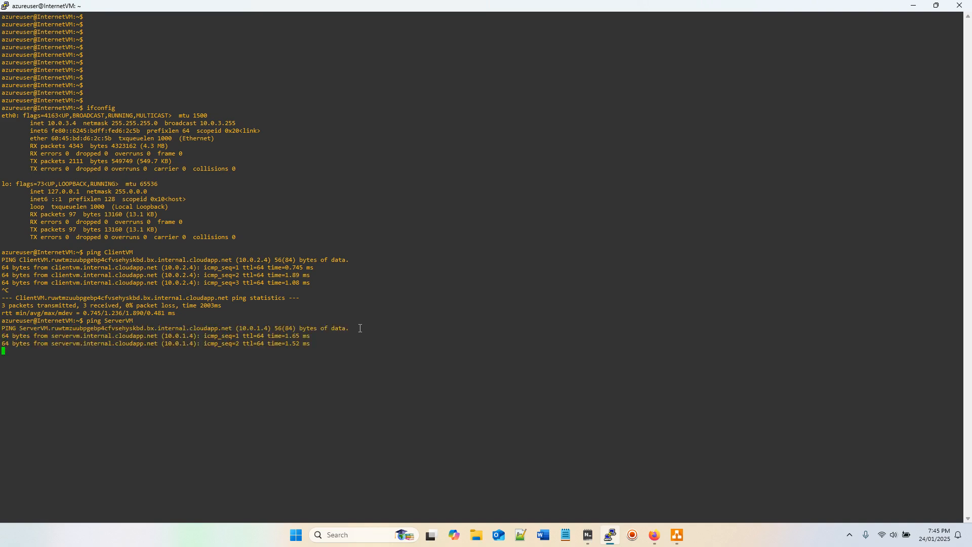
{"action": "key", "text": "ctrl+c"}
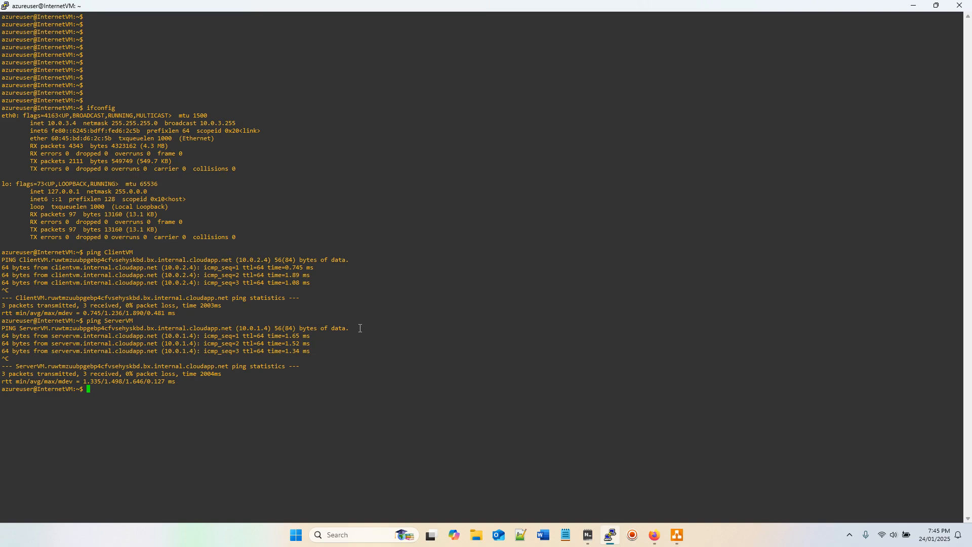
Step: Resolve ClientVM with nslookup on InternetVM and examine the returned IP address
{"action": "type", "text": "nslookup"}
{"action": "type", "text": "ClientVM"}
{"action": "key", "text": "Return"}
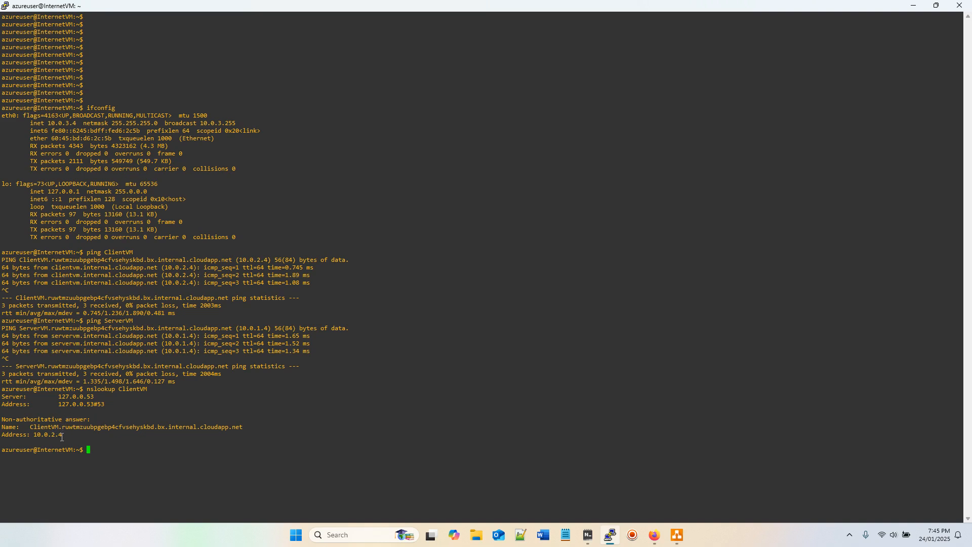
{"action": "left_click_drag", "start_coordinate": [64, 436], "coordinate": [35, 436]}
{"action": "left_click", "coordinate": [136, 443]}
{"action": "key", "text": "Up"}
{"action": "key", "text": "BackSpace"}
{"action": "key", "text": "BackSpace"}
{"action": "key", "text": "BackSpace"}
{"action": "key", "text": "BackSpace"}
{"action": "key", "text": "BackSpace"}
{"action": "key", "text": "BackSpace"}
{"action": "key", "text": "BackSpace"}
{"action": "key", "text": "BackSpace"}
{"action": "type", "text": "ServerVM"}
{"action": "key", "text": "Return"}
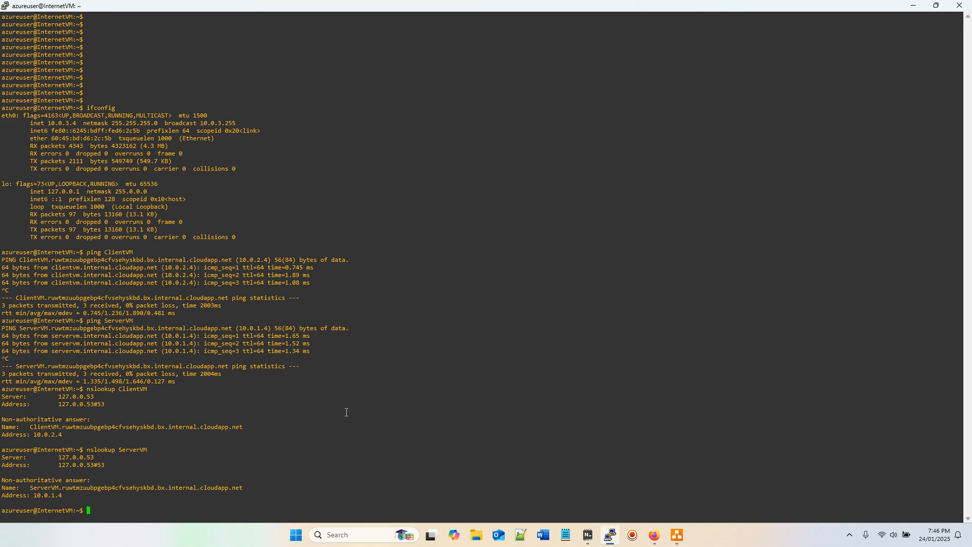
{"action": "type", "text": "nslookup www.microsoft.com"}
{"action": "key", "text": "Return"}
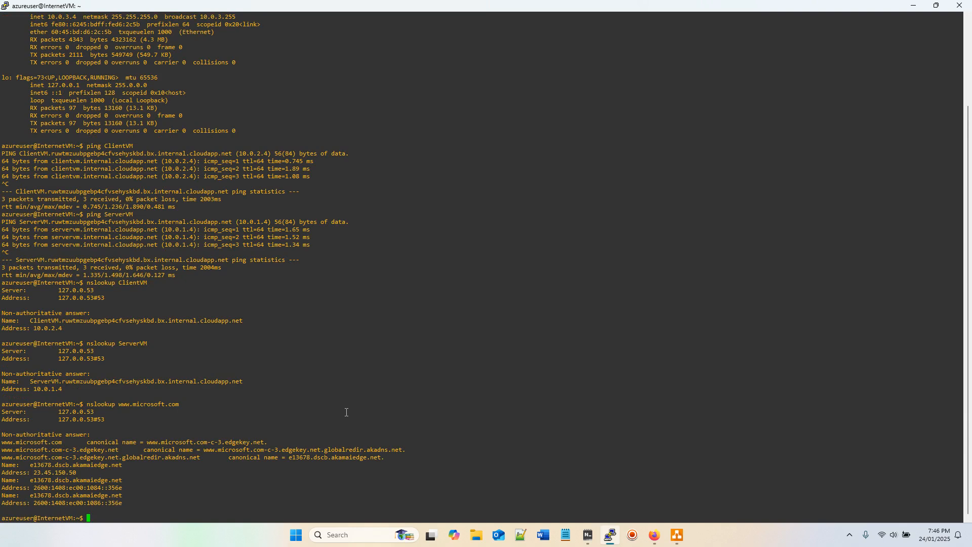
Step: Clear the terminal output of the InternetVM session
{"action": "type", "text": "clear"}
{"action": "key", "text": "Return"}
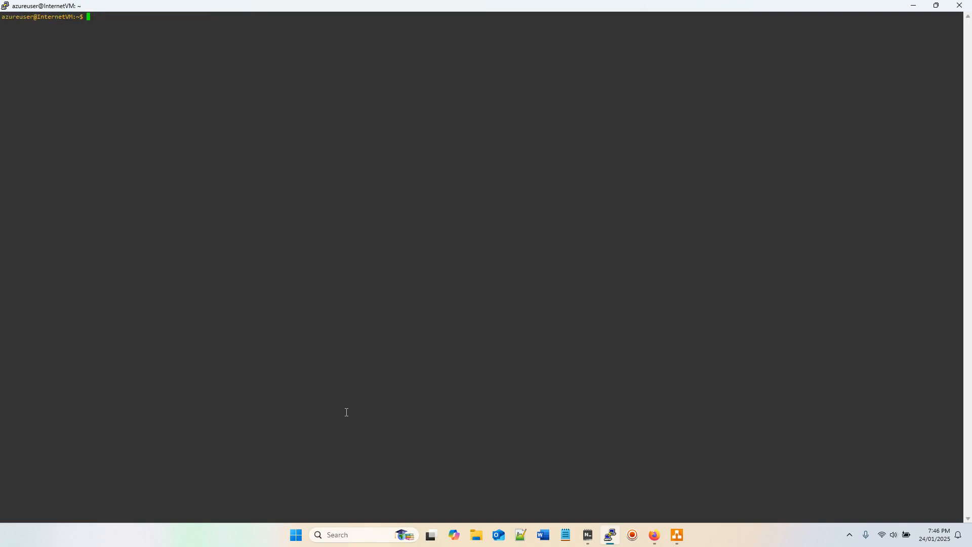
{"action": "key", "text": "Return"}
{"action": "key", "text": "Return"}
{"action": "key", "text": "Return"}
{"action": "key", "text": "Return"}
{"action": "key", "text": "Return"}
{"action": "key", "text": "Return"}
{"action": "key", "text": "Return"}
{"action": "key", "text": "Return"}
{"action": "key", "text": "Return"}
{"action": "key", "text": "Return"}
{"action": "key", "text": "Return"}
{"action": "key", "text": "Return"}
{"action": "key", "text": "Return"}
{"action": "key", "text": "Return"}
{"action": "key", "text": "Return"}
{"action": "key", "text": "Return"}
{"action": "key", "text": "Return"}
{"action": "key", "text": "Return"}
{"action": "key", "text": "Return"}
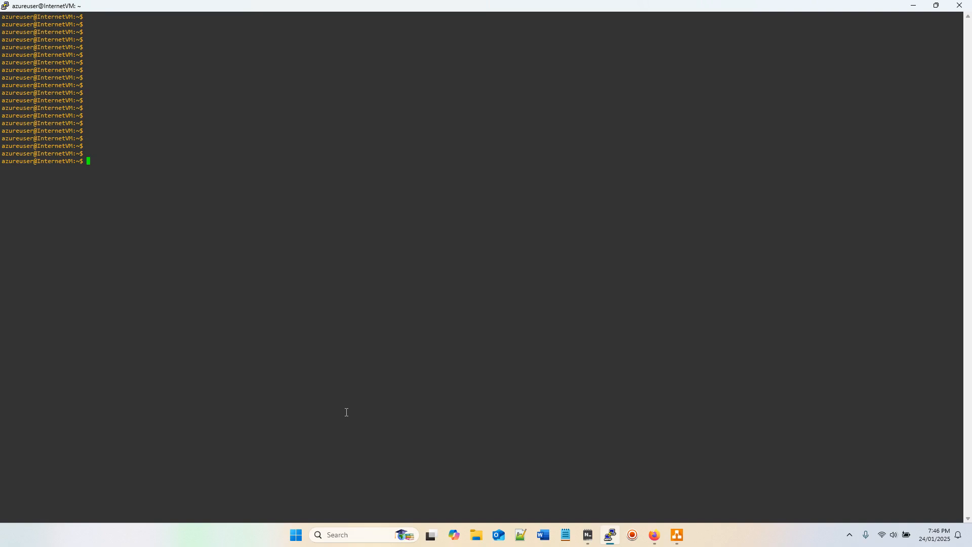
Step: Ping the address 192.168.0.4 from InternetVM and stop the ping after a few seconds
{"action": "type", "text": "ping 192.168.0.4"}
{"action": "key", "text": "Return"}
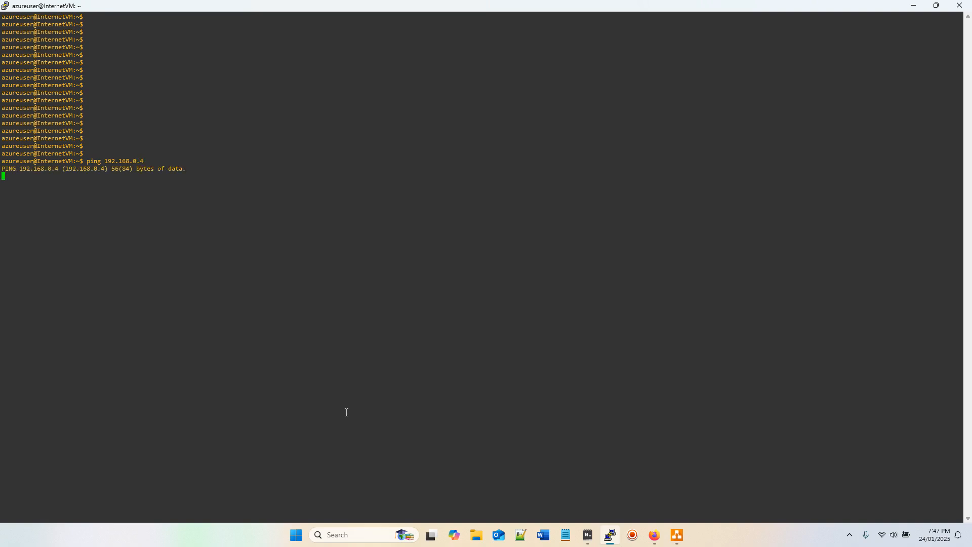
{"action": "key", "text": "ctrl+c"}
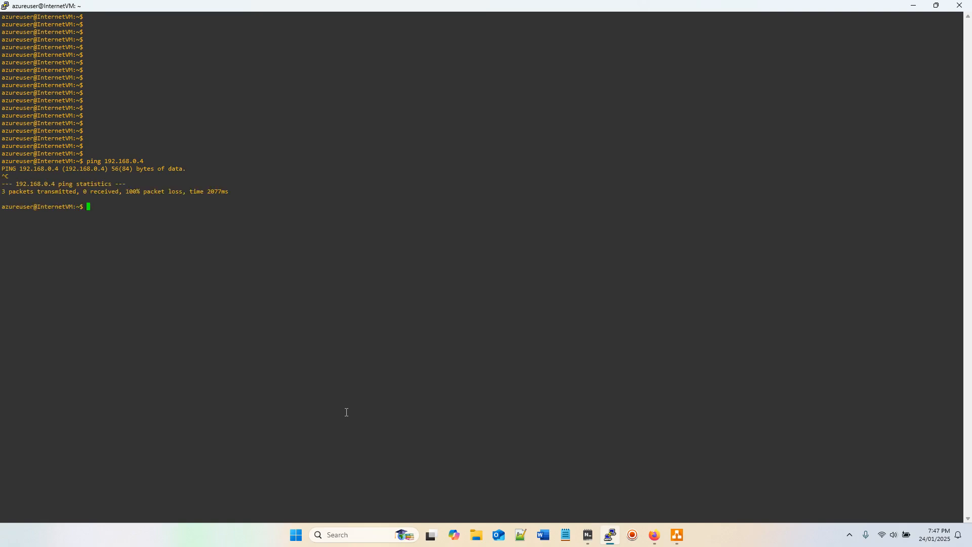
Step: Reuse the last ping command with the address changed to 192.168.1.4, and stop it after a few replies
{"action": "key", "text": "Up"}
{"action": "key", "text": "Left"}
{"action": "key", "text": "BackSpace"}
{"action": "type", "text": "1"}
{"action": "key", "text": "Return"}
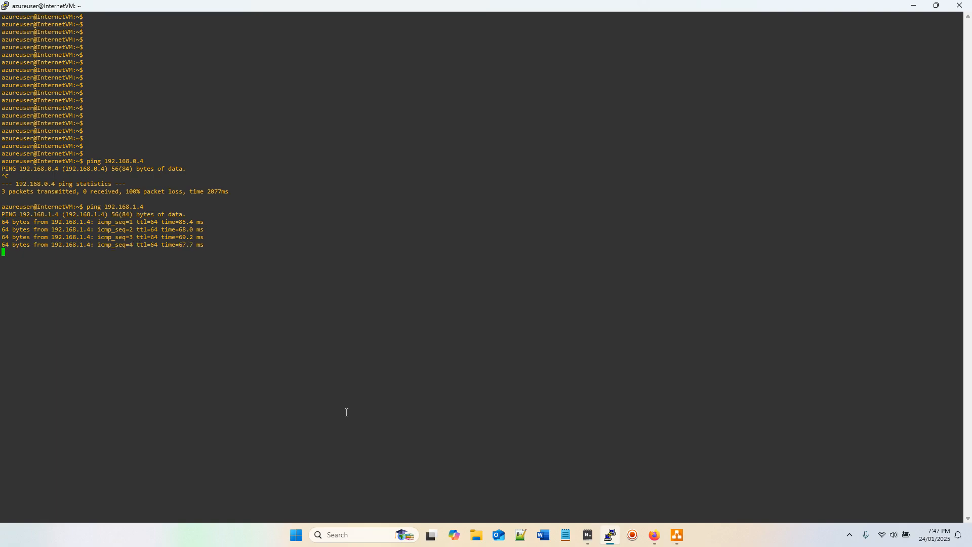
{"action": "key", "text": "ctrl+c"}
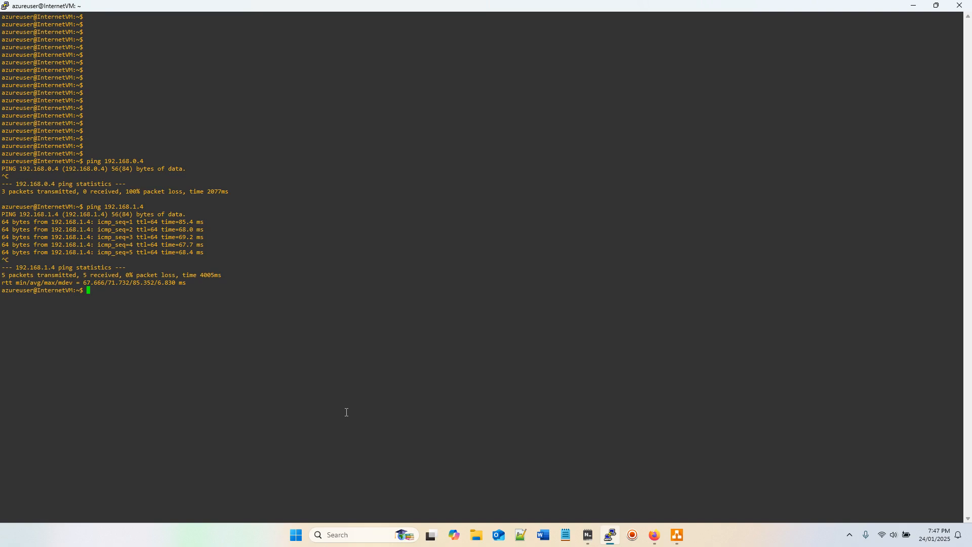
Step: Try to resolve the name BranchVM with nslookup on InternetVM
{"action": "type", "text": "nslookup"}
{"action": "type", "text": "BranchVM"}
{"action": "key", "text": "Return"}
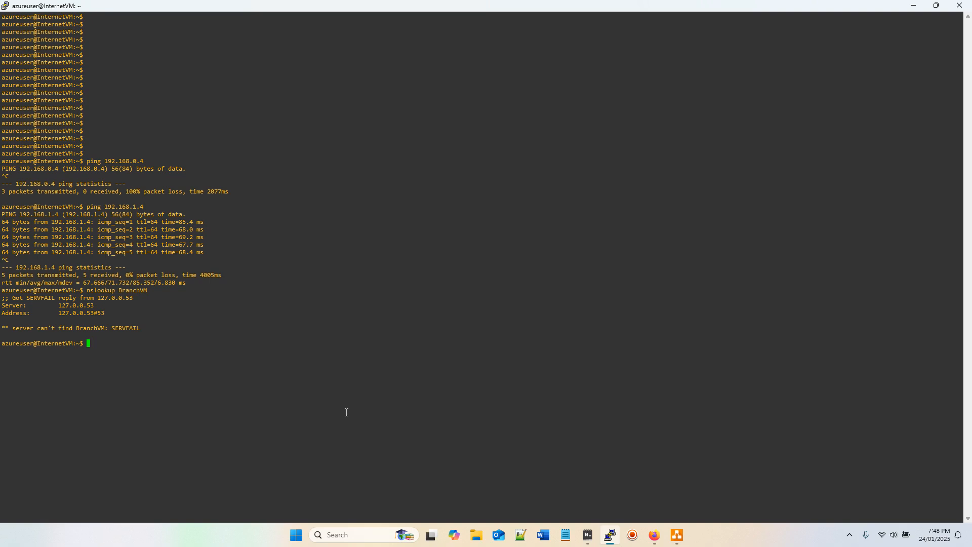
Step: Display the contents of /run/systemd/resolve/resolv.conf with cat and highlight its nameserver line
{"action": "type", "text": "cat /"}
{"action": "left_click", "coordinate": [634, 535]}
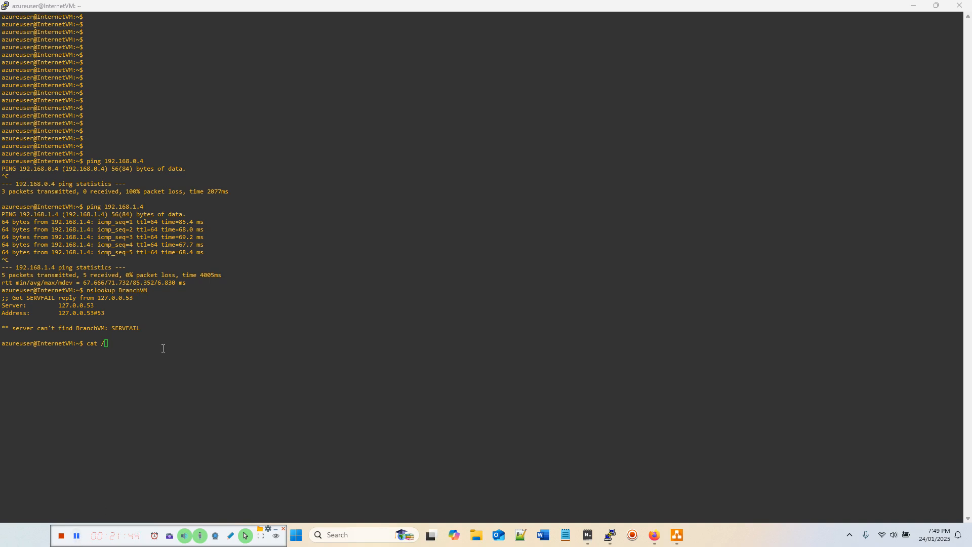
{"action": "left_click", "coordinate": [125, 346]}
{"action": "type", "text": "run"}
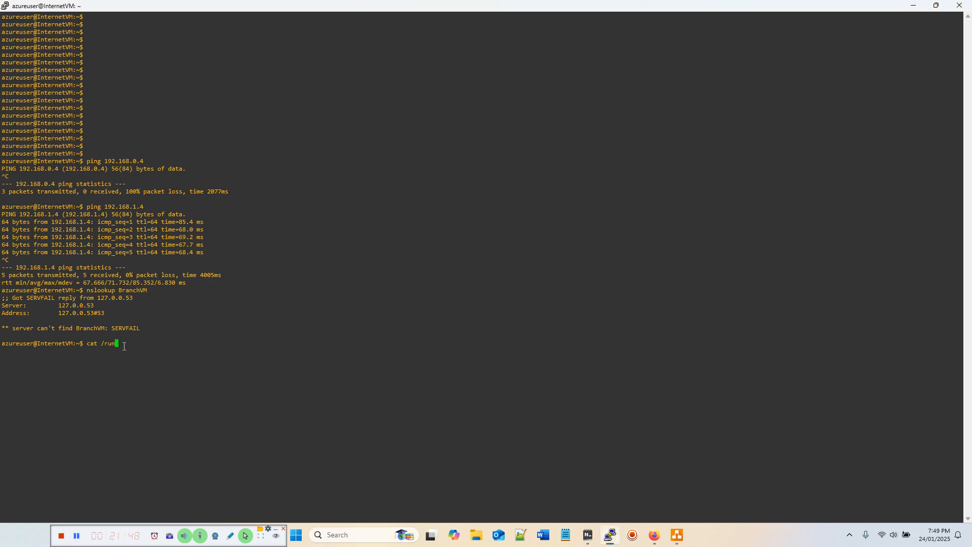
{"action": "type", "text": "/sy"}
{"action": "key", "text": "Tab"}
{"action": "type", "text": "re"}
{"action": "key", "text": "Tab"}
{"action": "type", "text": "re"}
{"action": "key", "text": "Tab"}
{"action": "key", "text": "Return"}
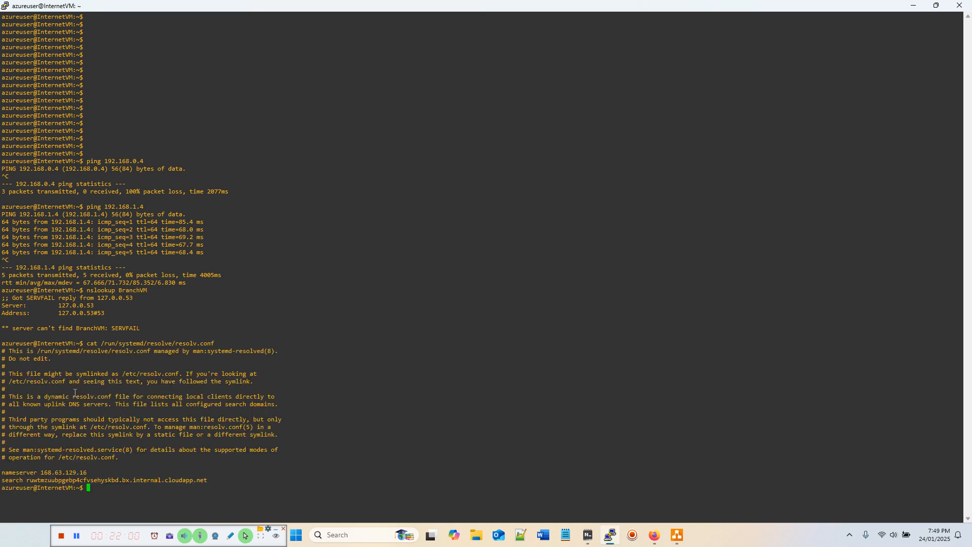
{"action": "left_click_drag", "start_coordinate": [2, 472], "coordinate": [82, 472]}
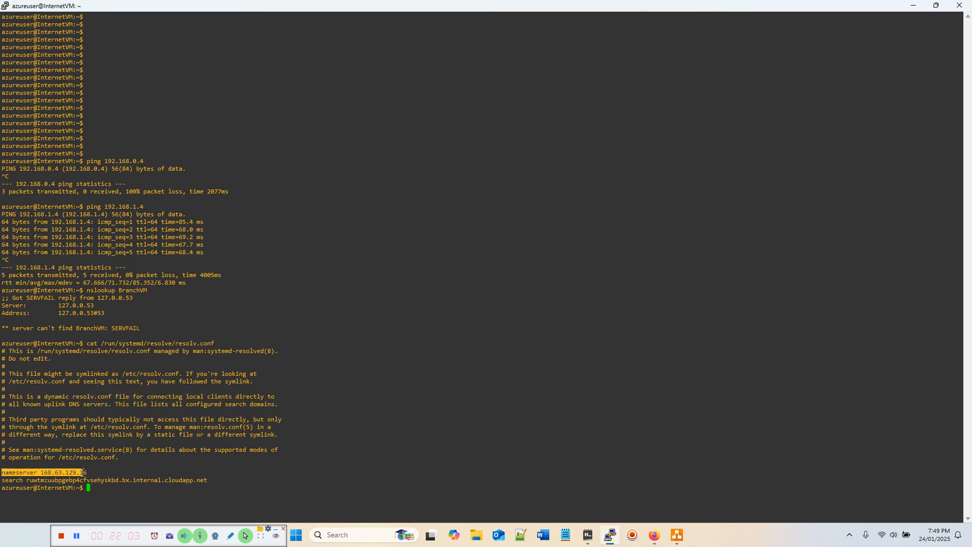
{"action": "triple_click", "coordinate": [96, 472]}
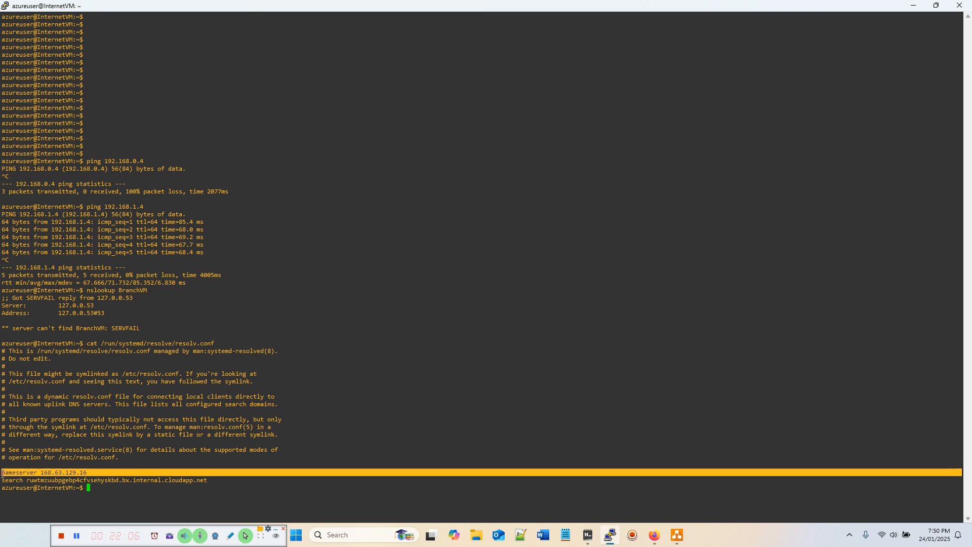